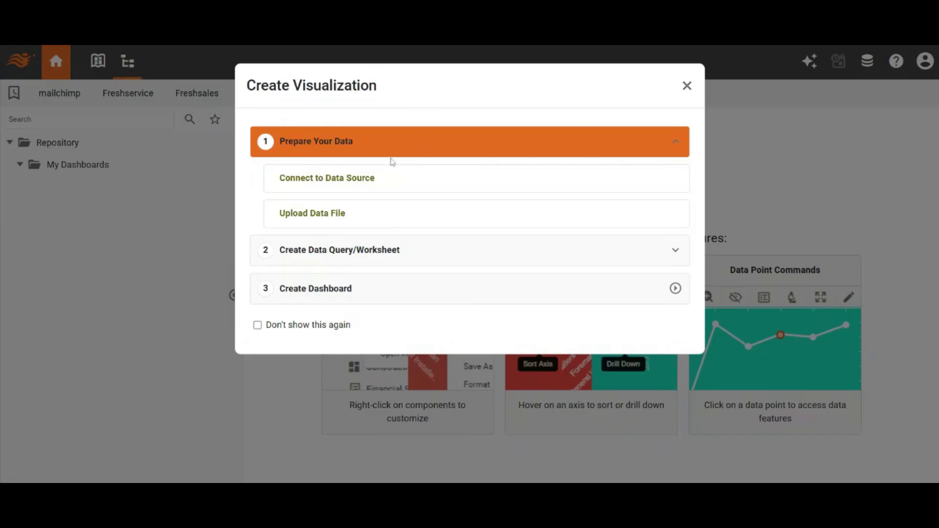
Create a new Mailchimp data source connection and set its data center to us5.
left_click(342, 183)
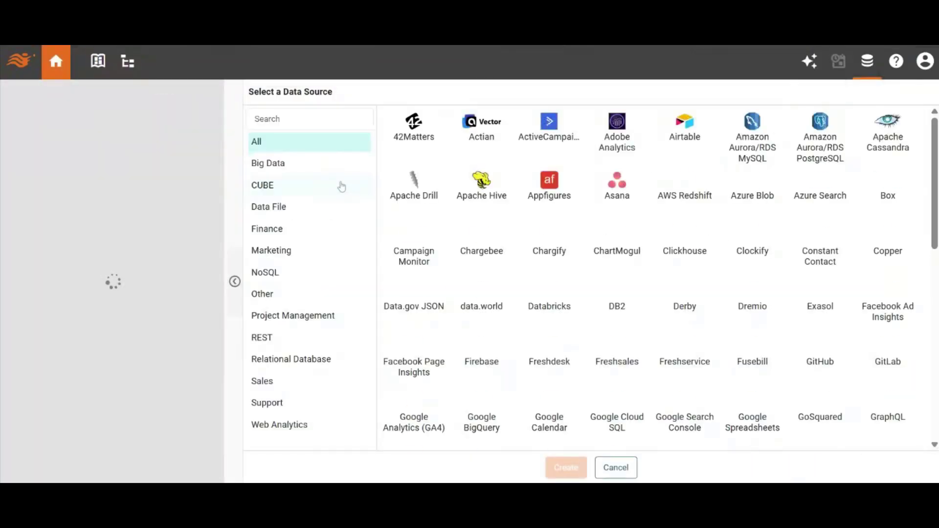
scroll(935, 235, "down", 3)
scroll(935, 237, "down", 2)
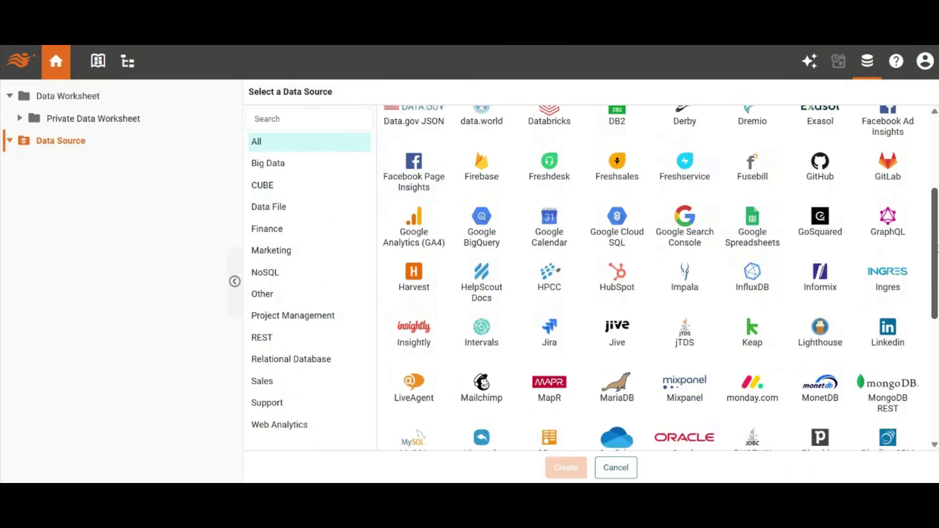
left_click(483, 299)
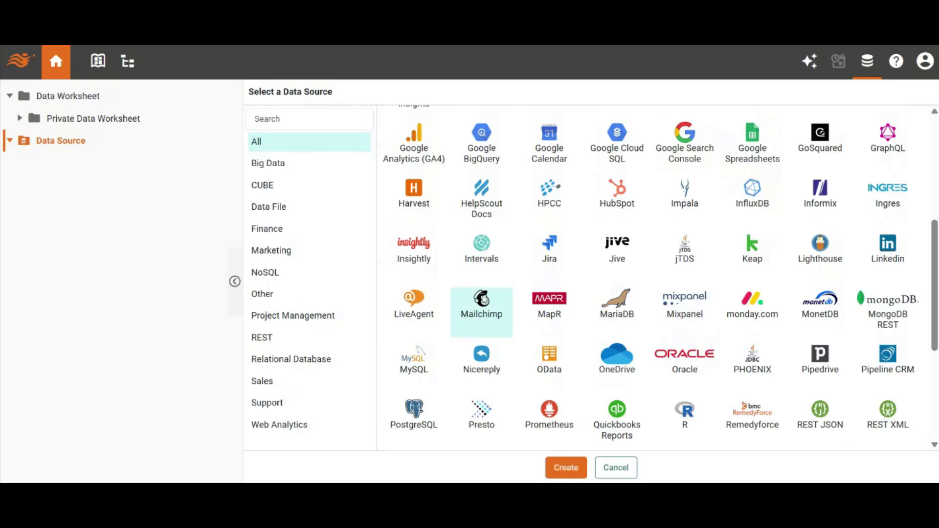
left_click(566, 468)
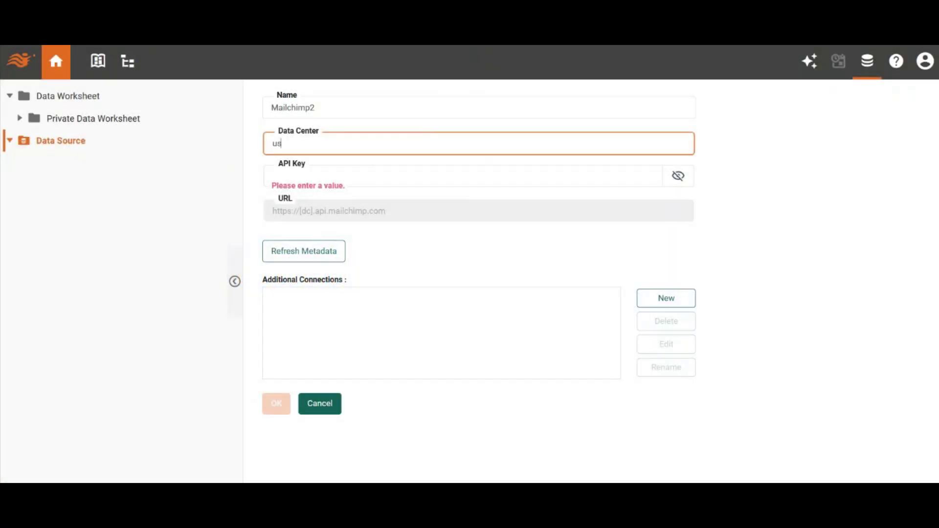
type("5")
key("Tab")
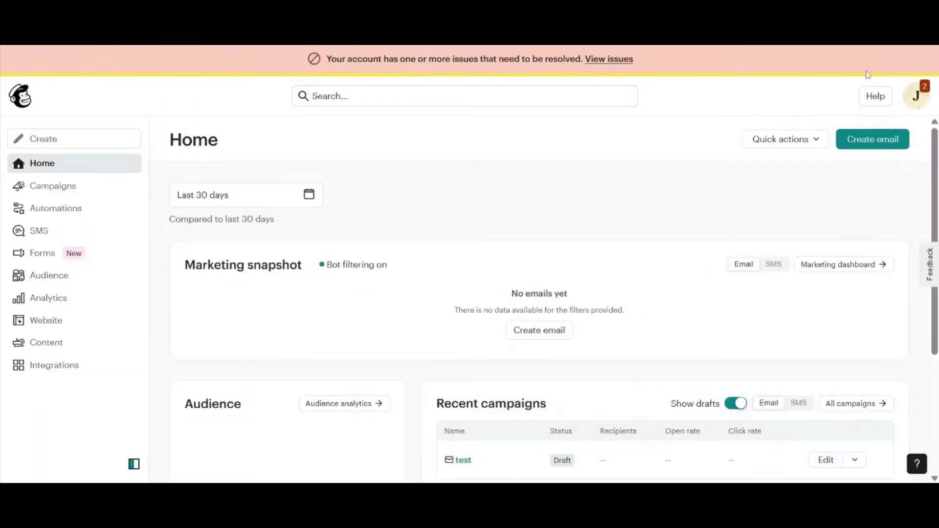
Switch to the Mailchimp account and open the API keys page from the profile's extras.
left_click(920, 98)
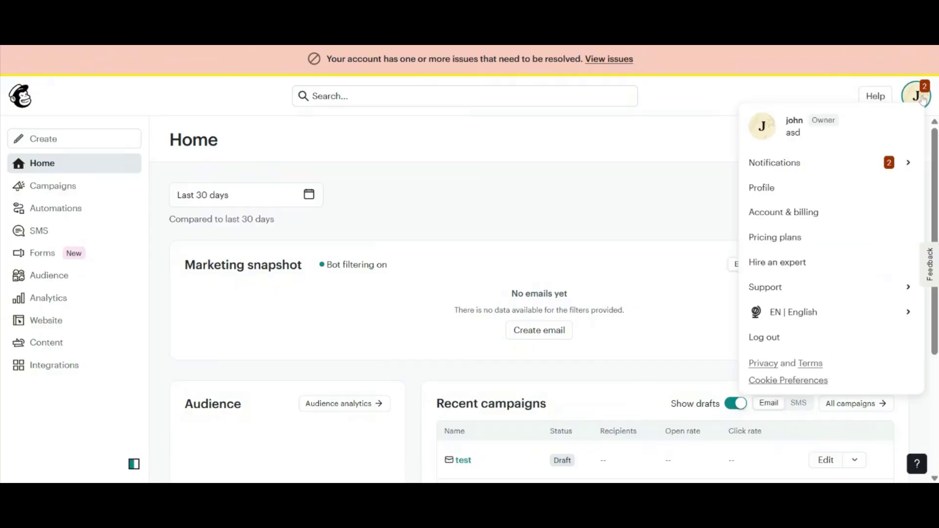
left_click(769, 192)
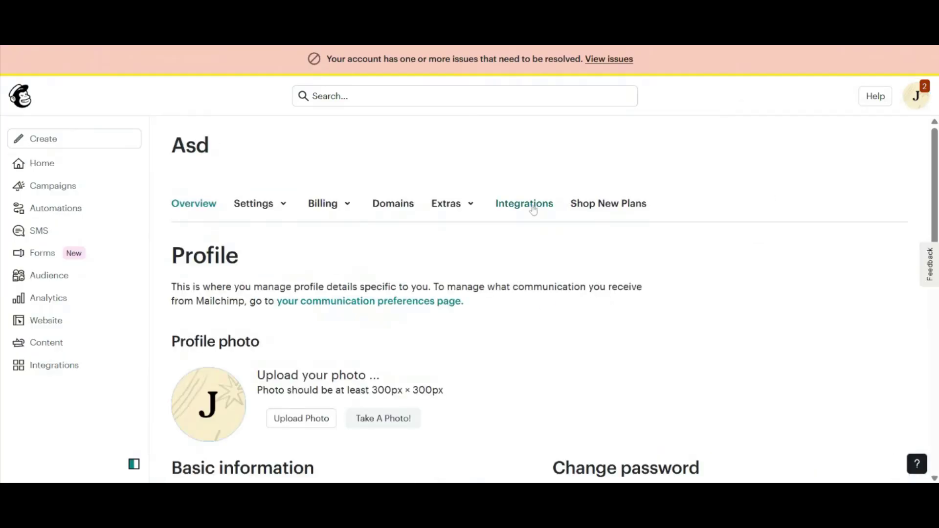
left_click(468, 205)
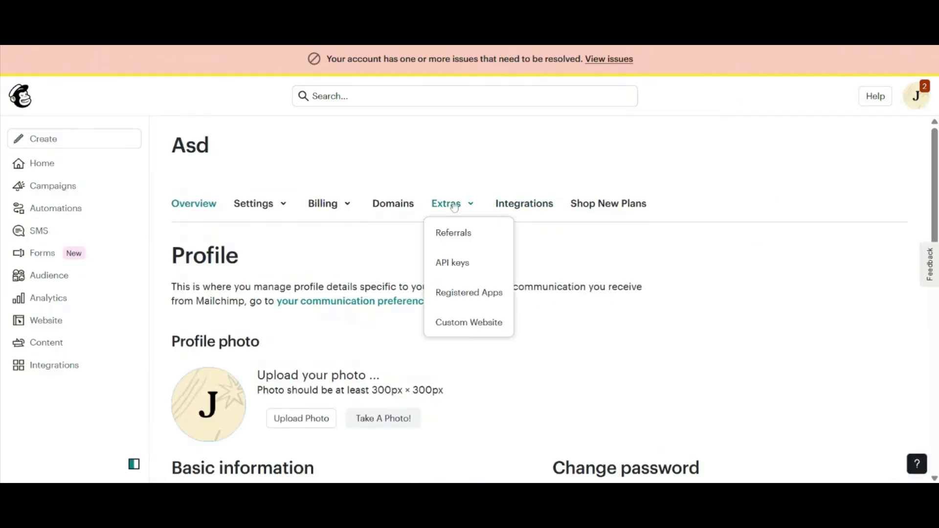
left_click(456, 264)
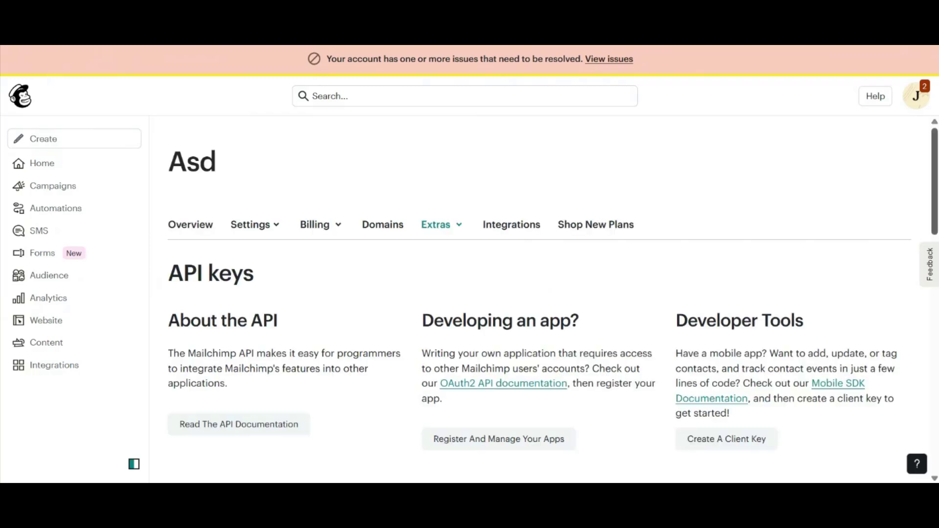
left_click_drag(935, 167, 936, 268)
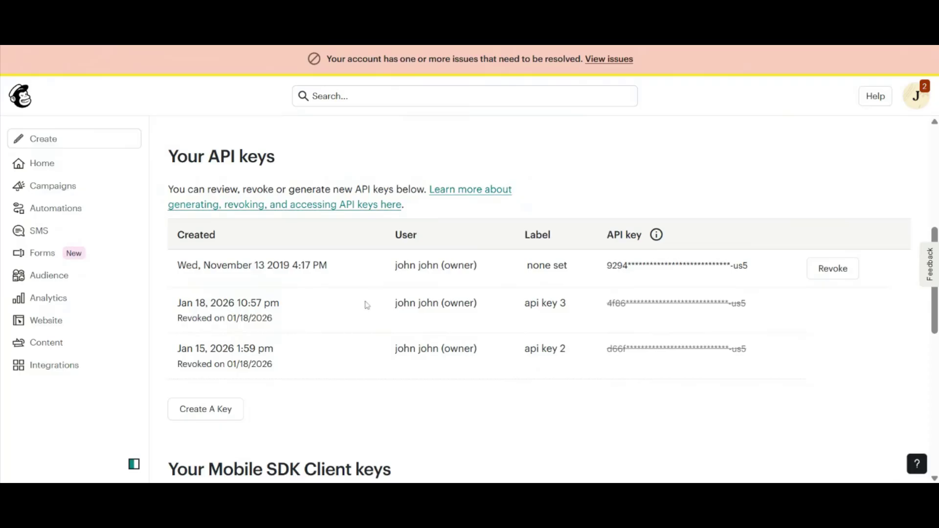
Generate a new API key named "api key 4" and copy it to the clipboard.
left_click(208, 419)
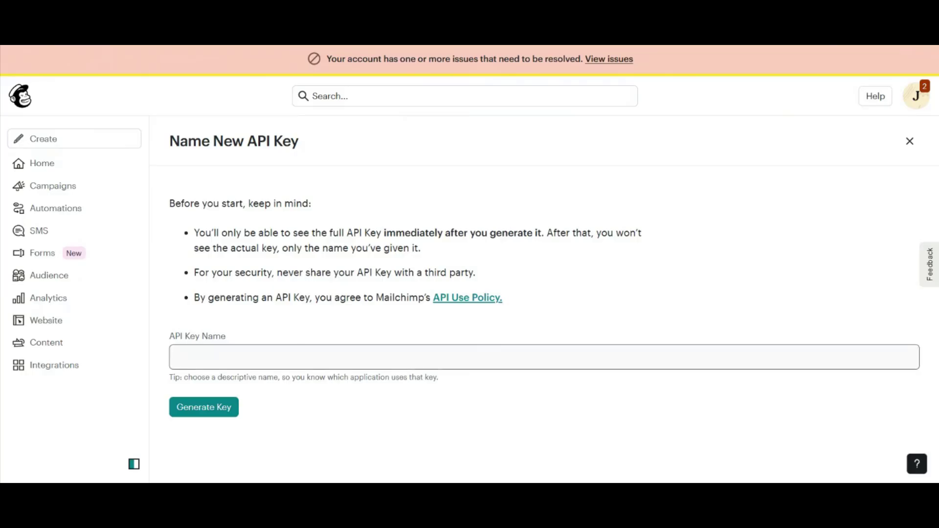
left_click(207, 358)
type("api key 4")
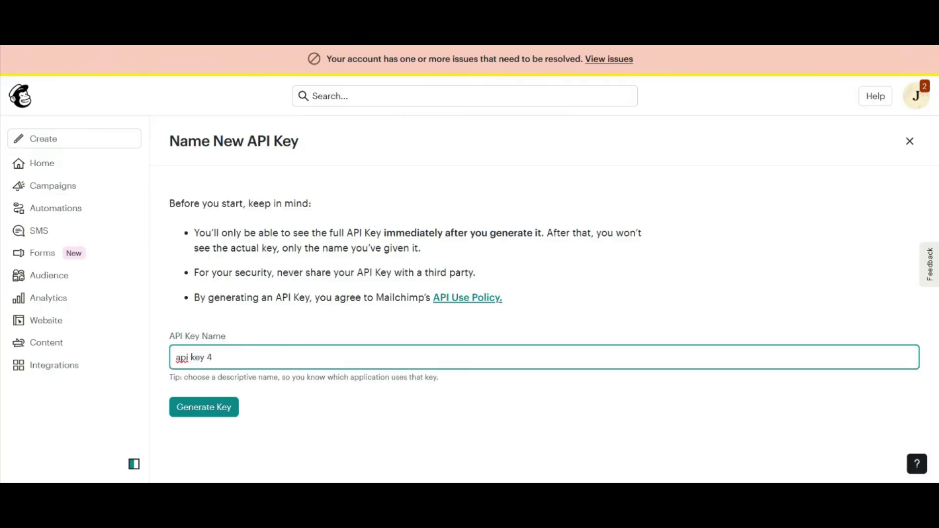
left_click(202, 411)
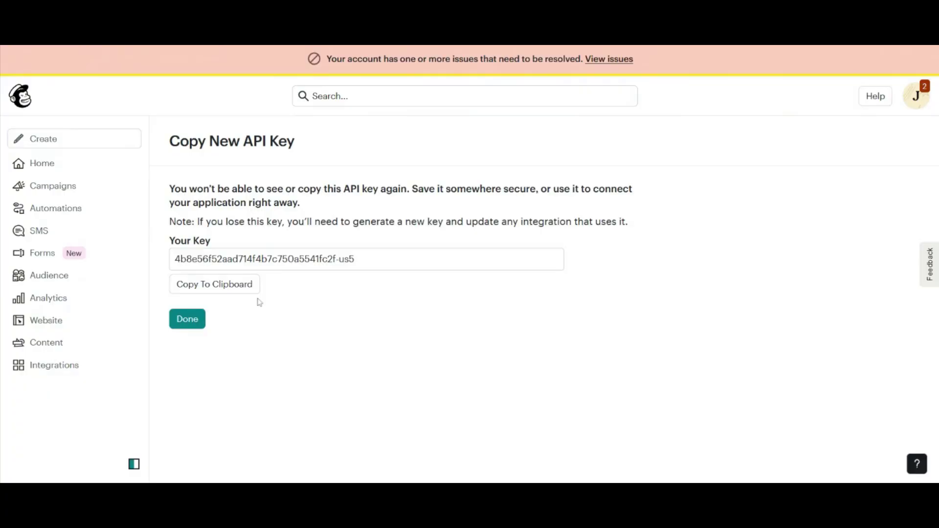
left_click(231, 287)
Return to the Mailchimp2 data source, paste the copied API key into its API Key field and save the data source.
key("alt+Tab")
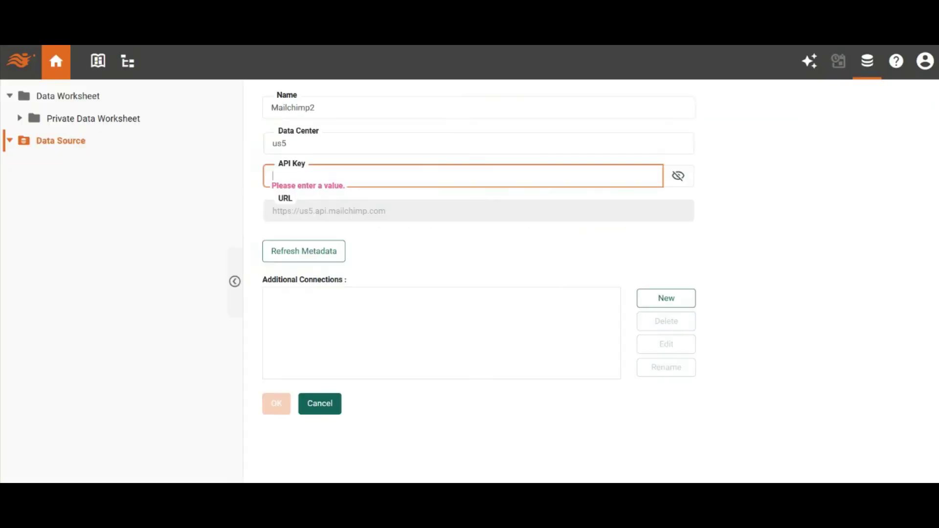
key("ctrl+v")
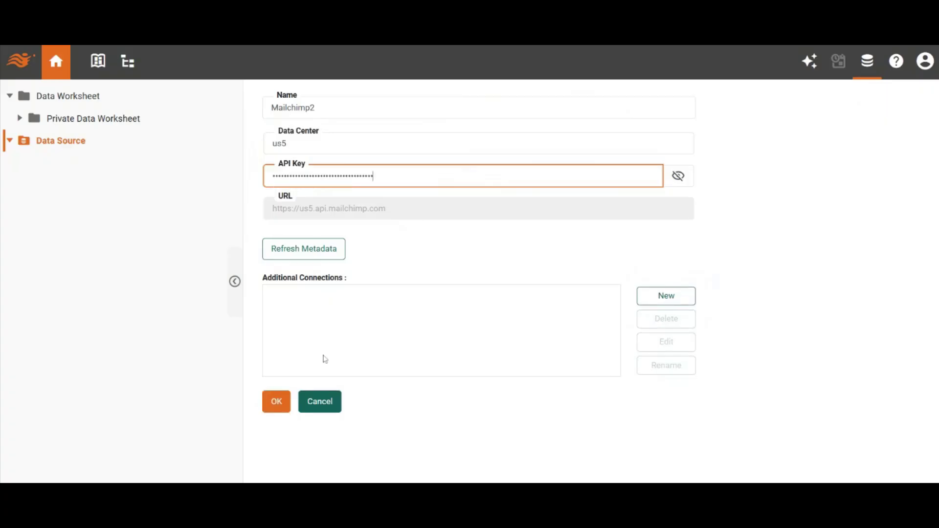
left_click(284, 406)
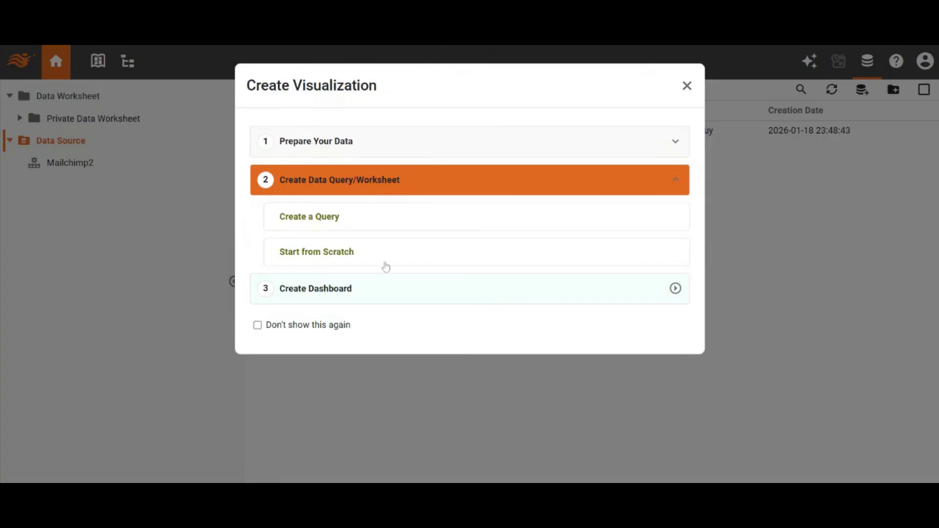
Start a Mailchimp2 query in a new data worksheet and choose the List Members endpoint.
left_click(361, 227)
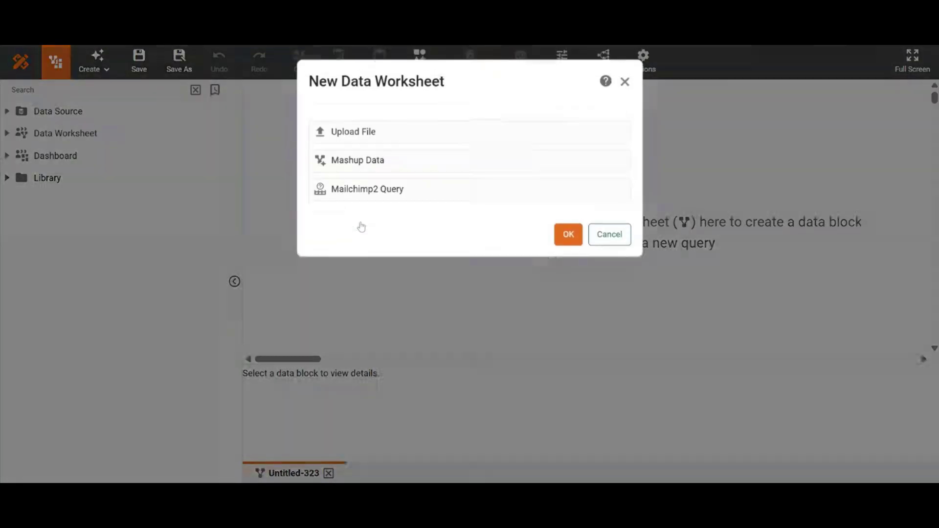
double_click(397, 206)
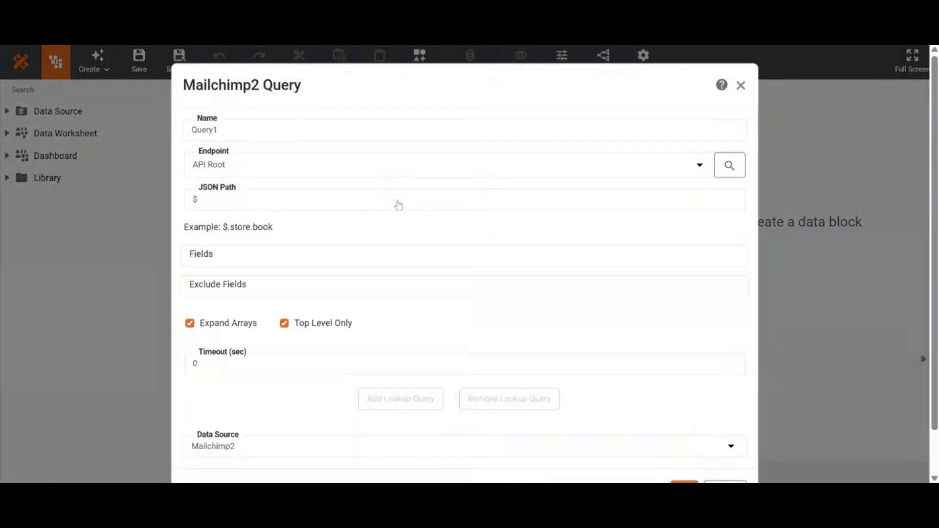
left_click(453, 174)
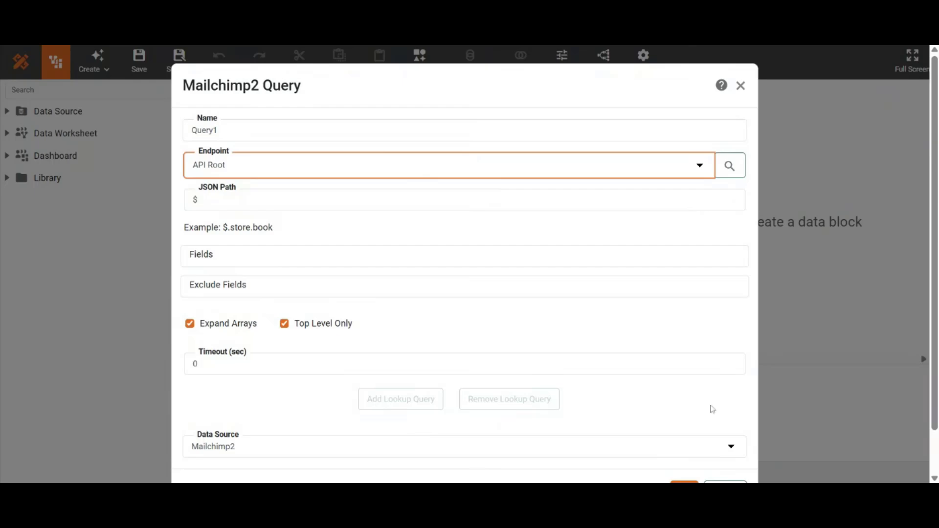
key("Down")
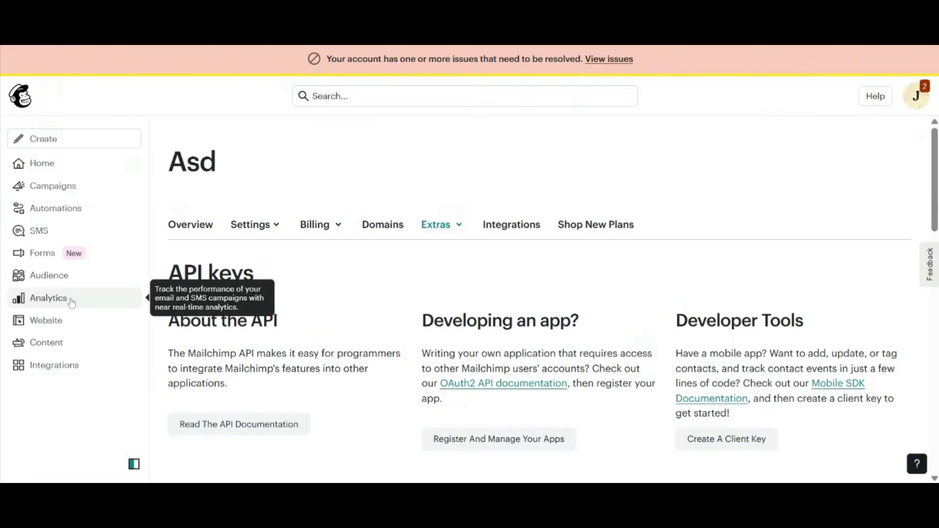
Switch to Mailchimp, open the settings of the audience named "audience" and copy its audience ID.
left_click(50, 277)
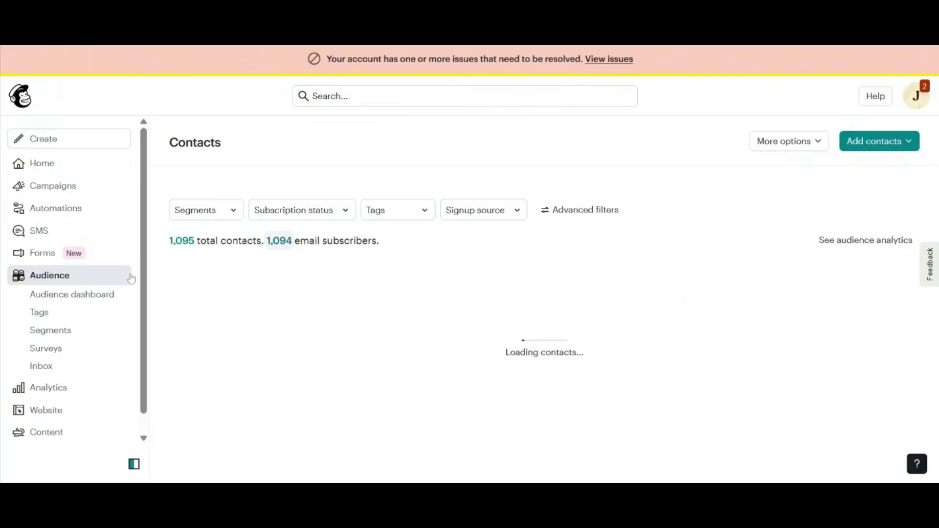
left_click(65, 296)
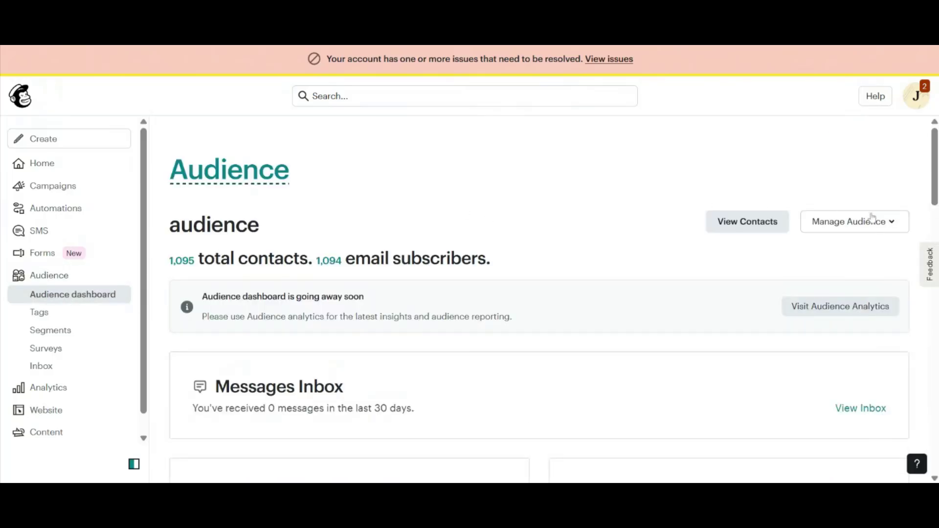
left_click(871, 219)
left_click(801, 429)
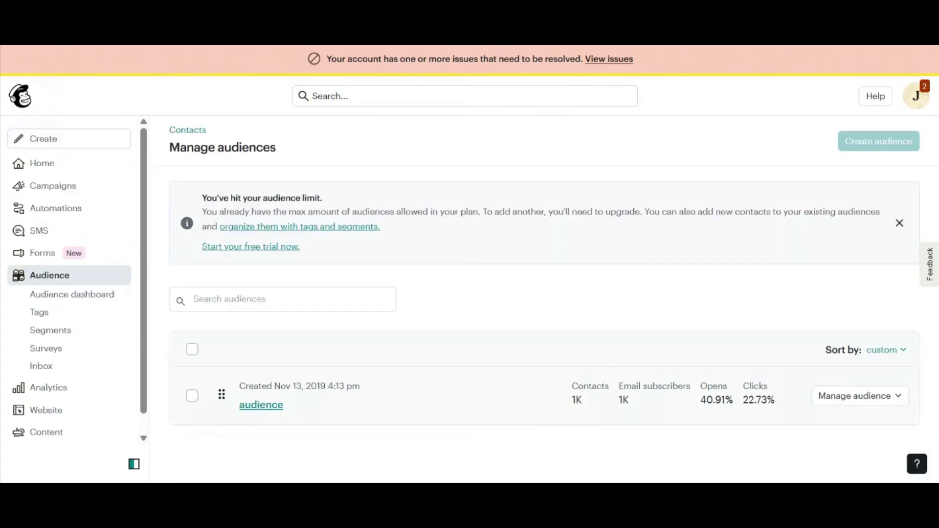
left_click(865, 405)
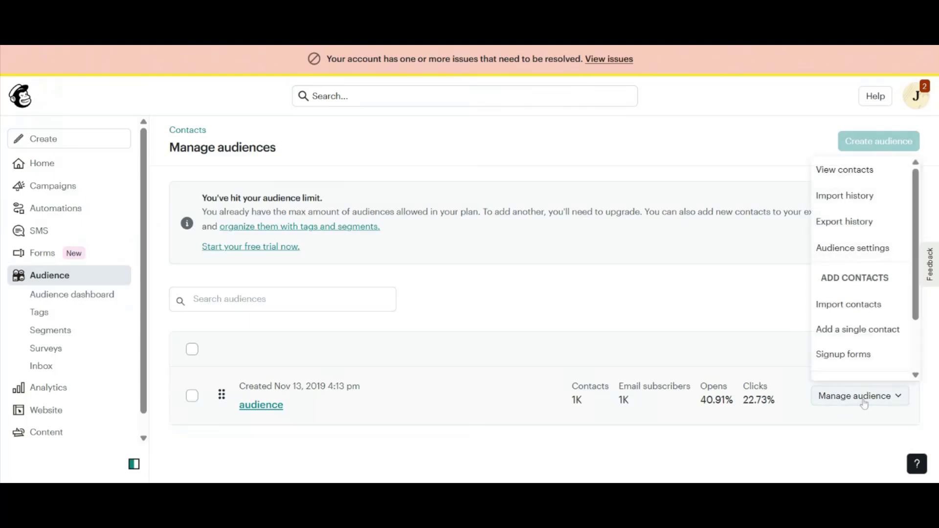
left_click(856, 255)
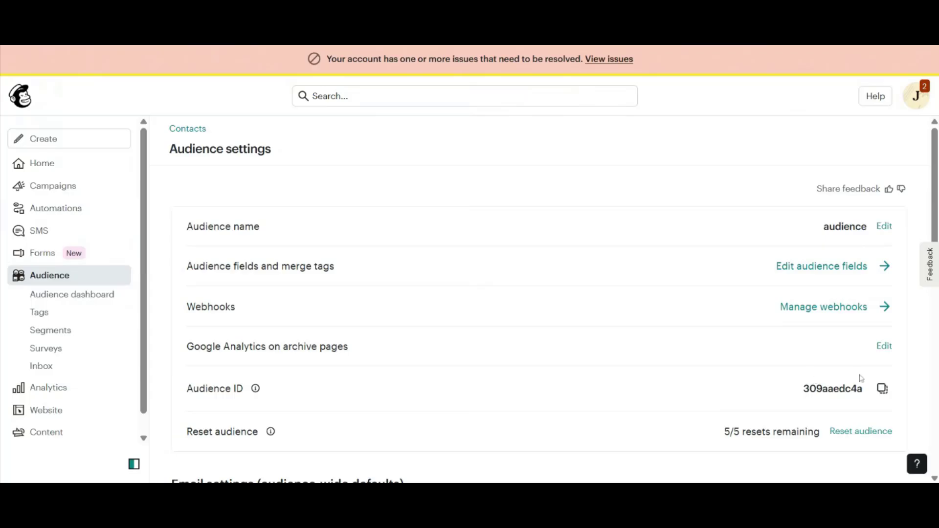
left_click(888, 393)
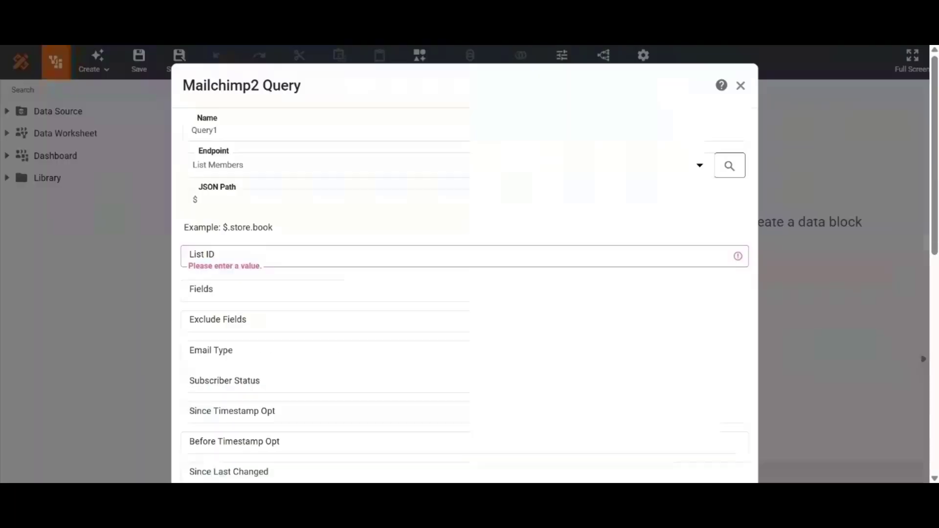
Complete the List Members query with the copied audience ID as List ID and save the data worksheet as "mailchimp".
left_click(413, 159)
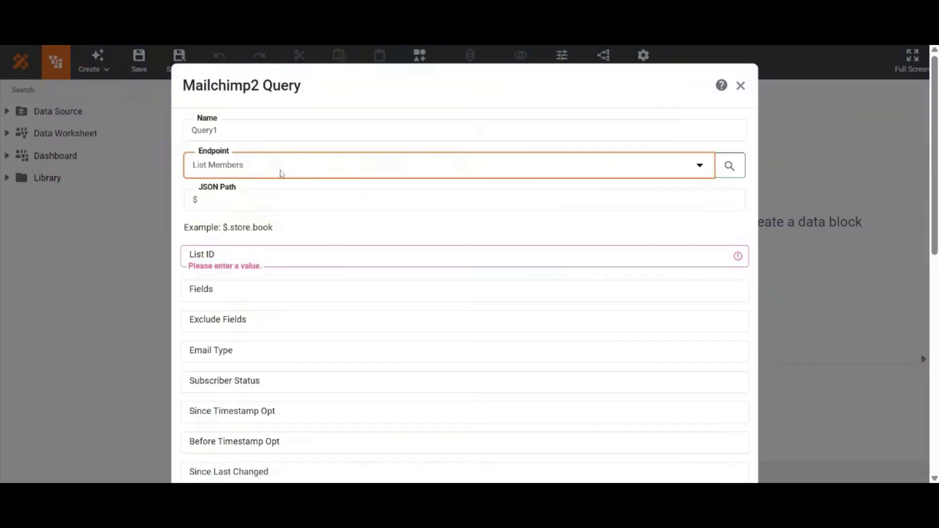
left_click(281, 256)
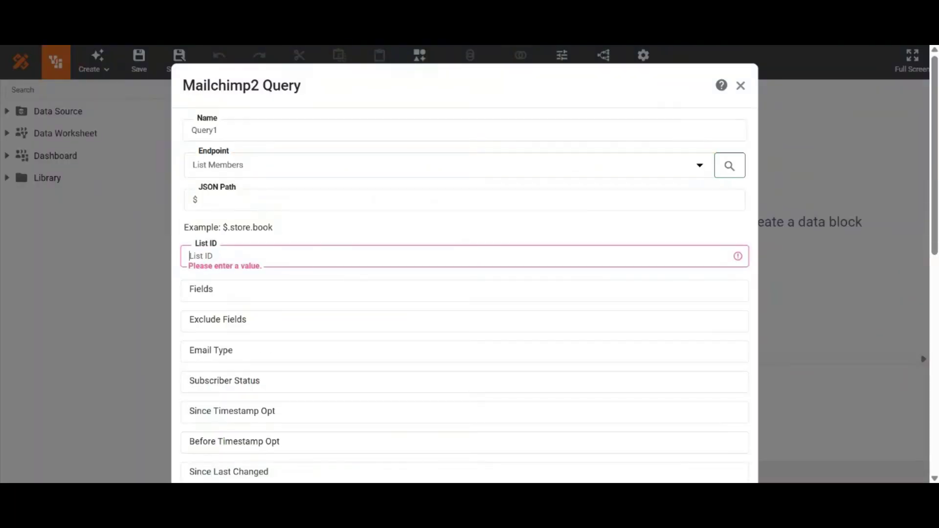
key("ctrl+v")
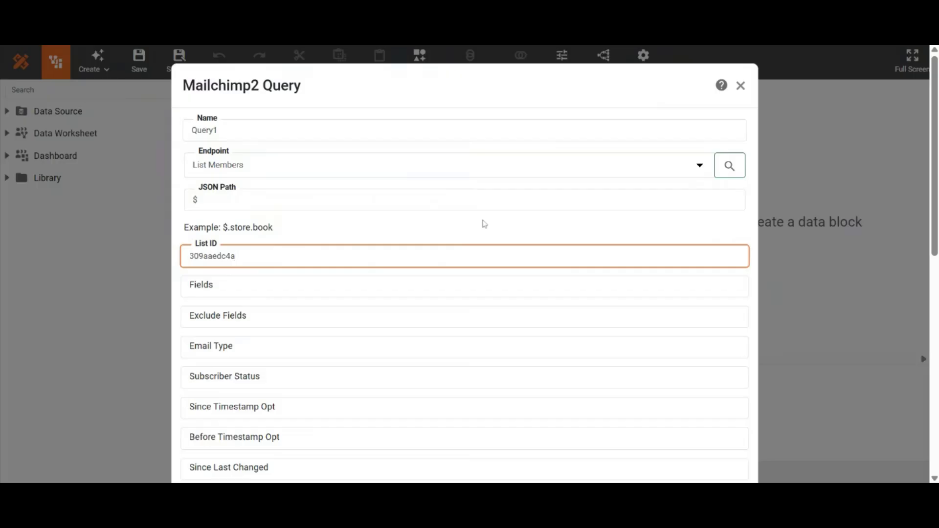
scroll(465, 293, "down", 10)
left_click(683, 461)
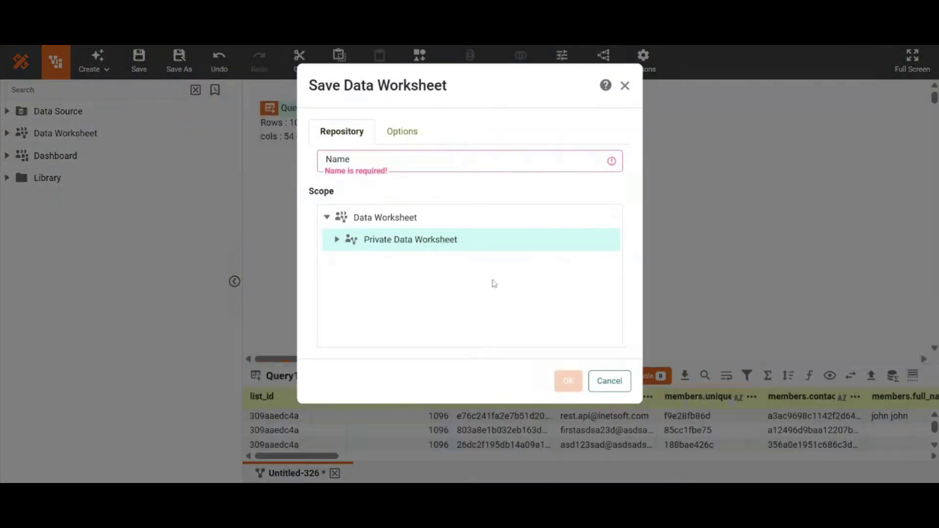
key("ctrl+v")
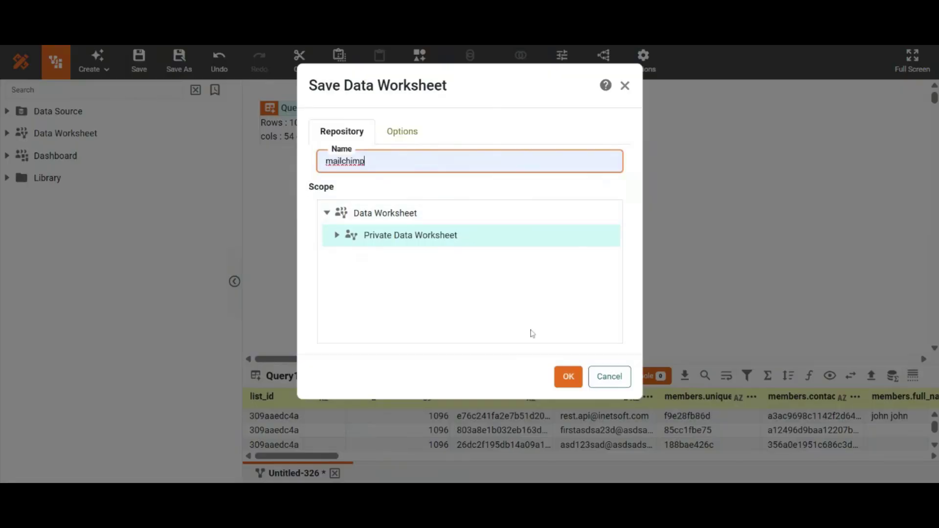
left_click(568, 377)
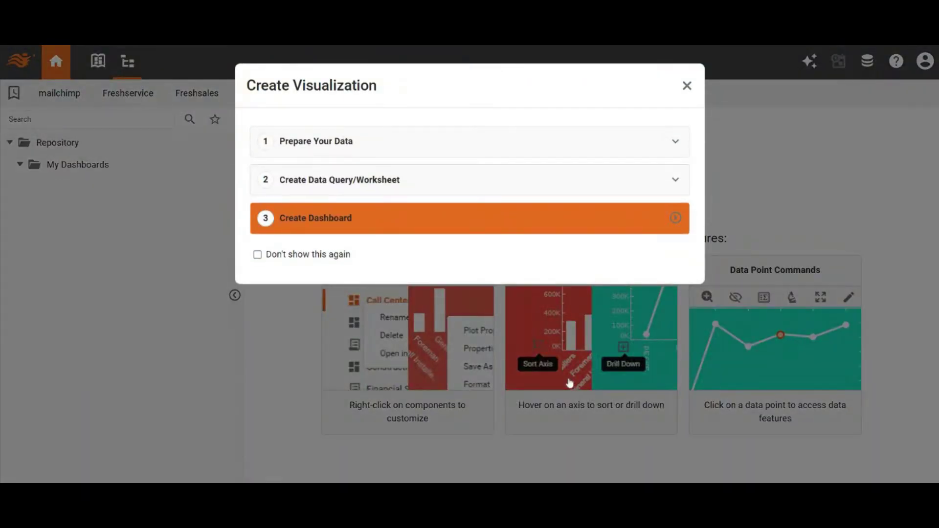
Create a new dashboard without selecting data for a recommended visualization, and save it as "mailchimp" under Private Dashboard.
left_click(504, 226)
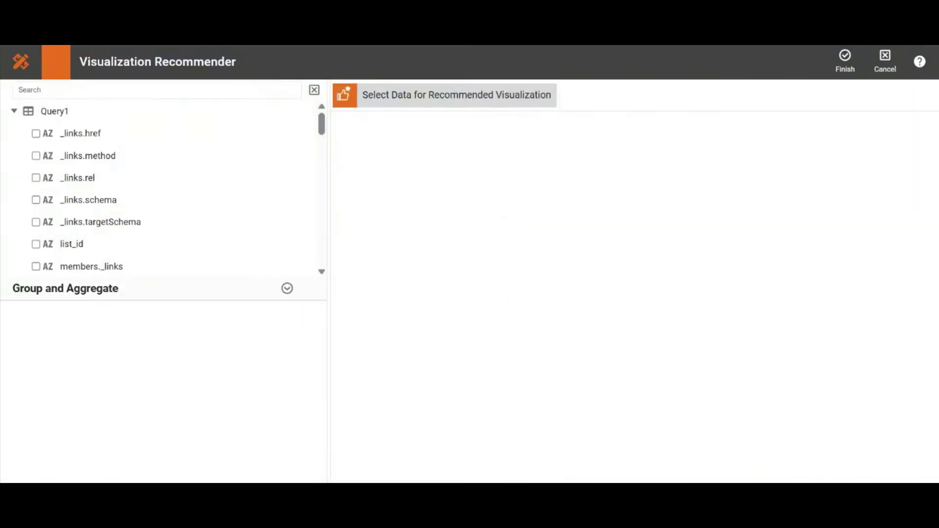
left_click(848, 63)
left_click(876, 64)
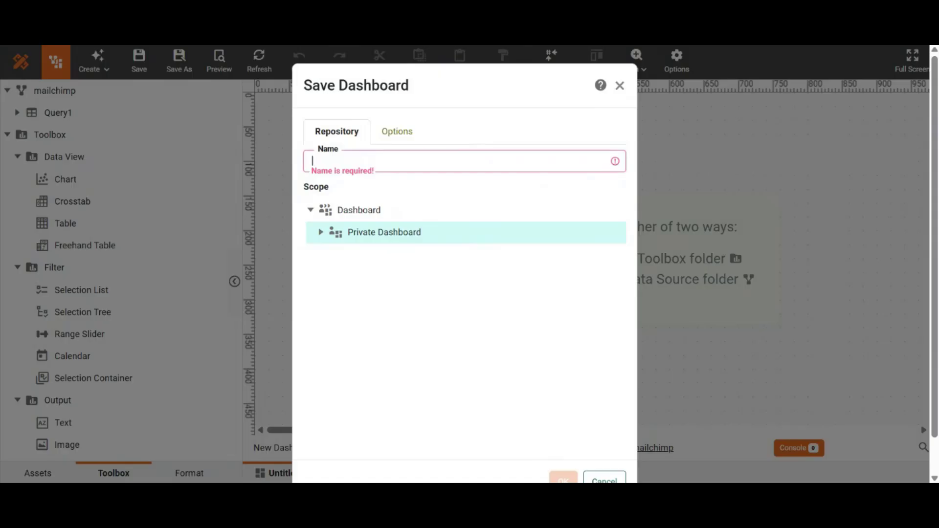
type("mailchimp")
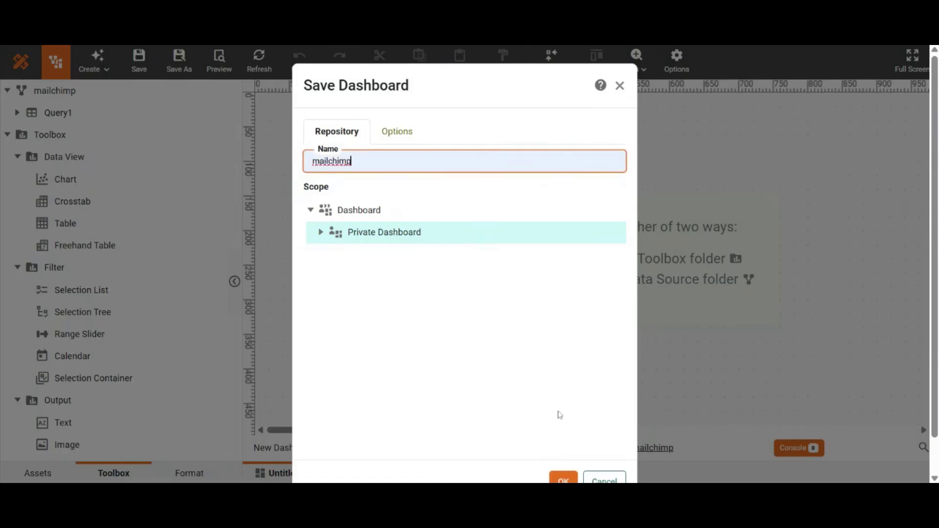
left_click(564, 479)
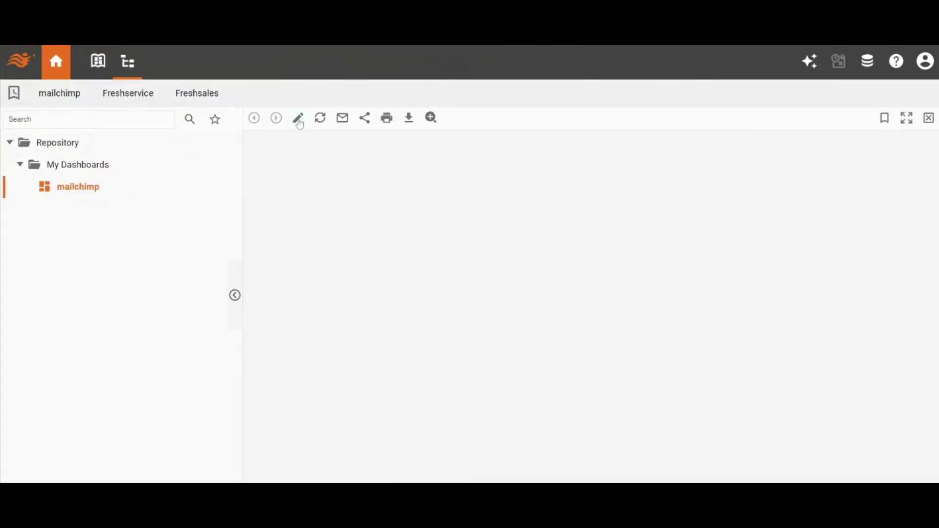
Edit the mailchimp dashboard, place a chart component on the canvas and open the chart in the full editor.
left_click(298, 121)
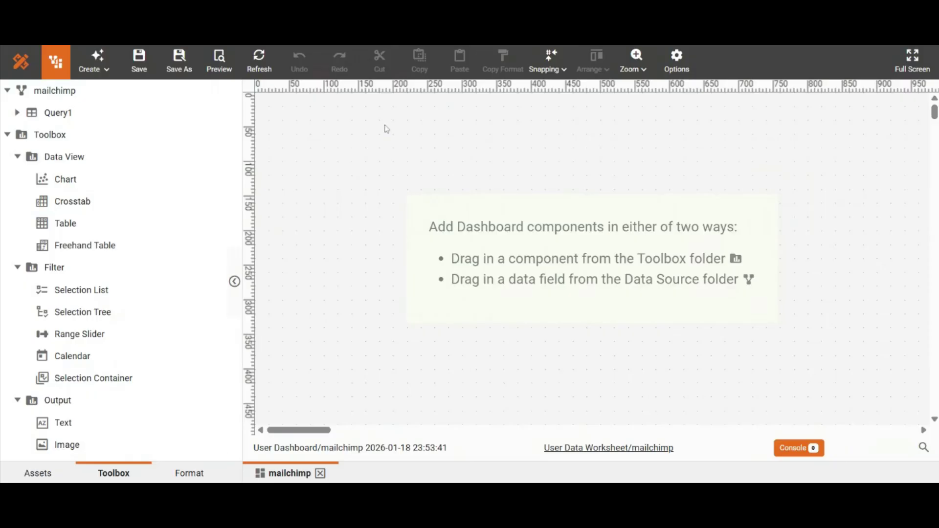
double_click(50, 178)
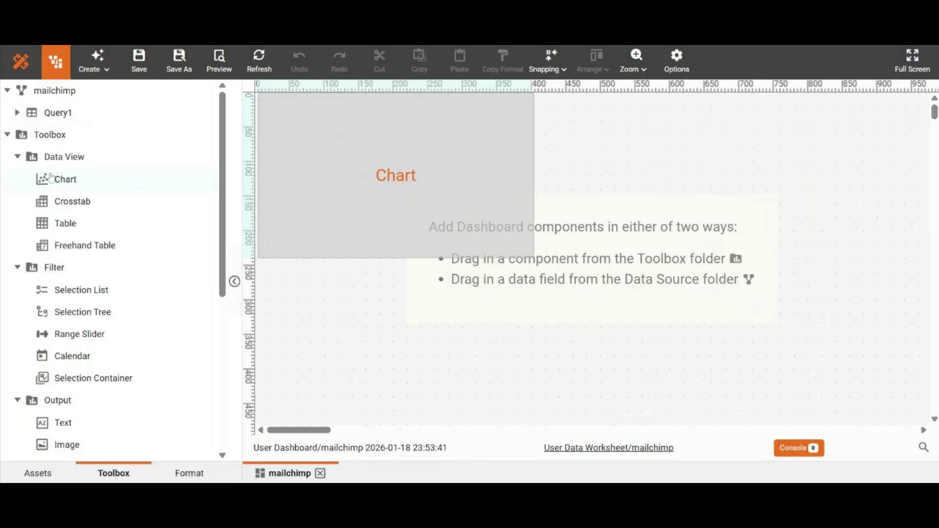
left_click(364, 177)
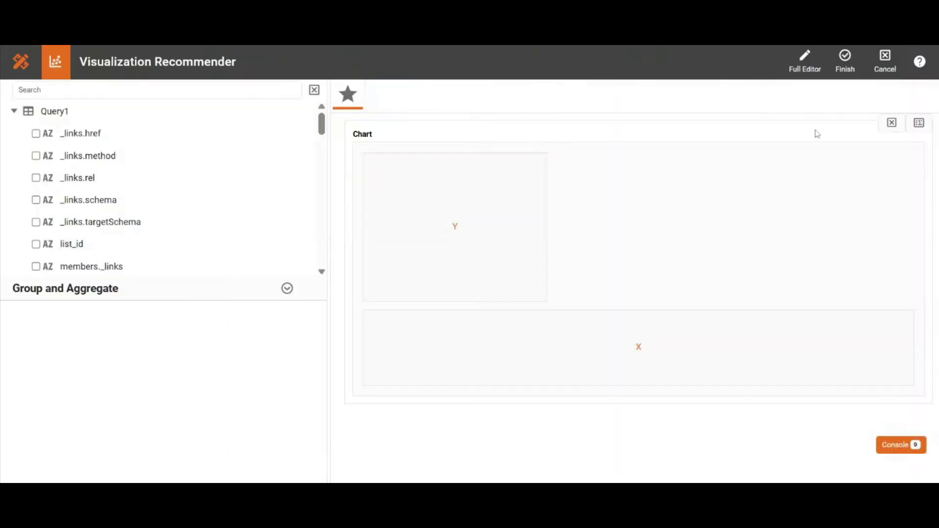
left_click(806, 72)
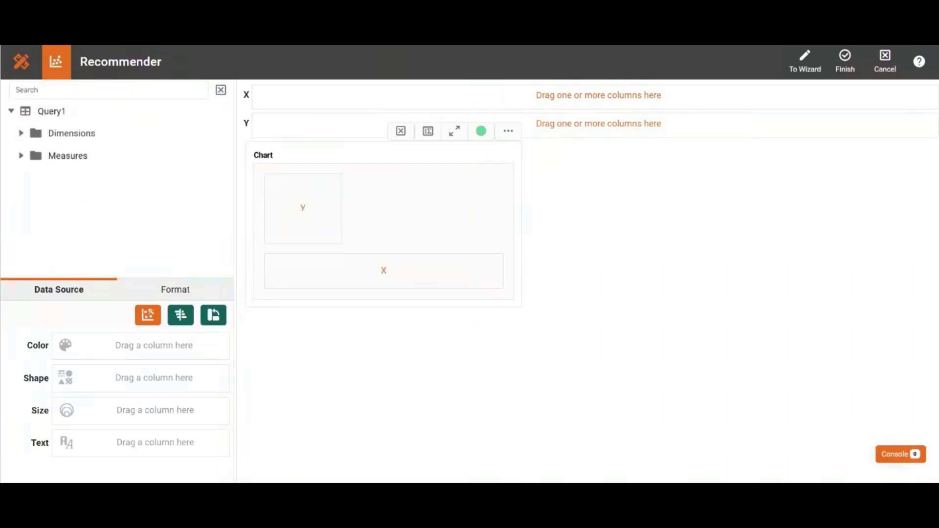
Plot the members.web_id measure on the chart's Y axis and set its aggregate to Distinct Count.
left_click(16, 89)
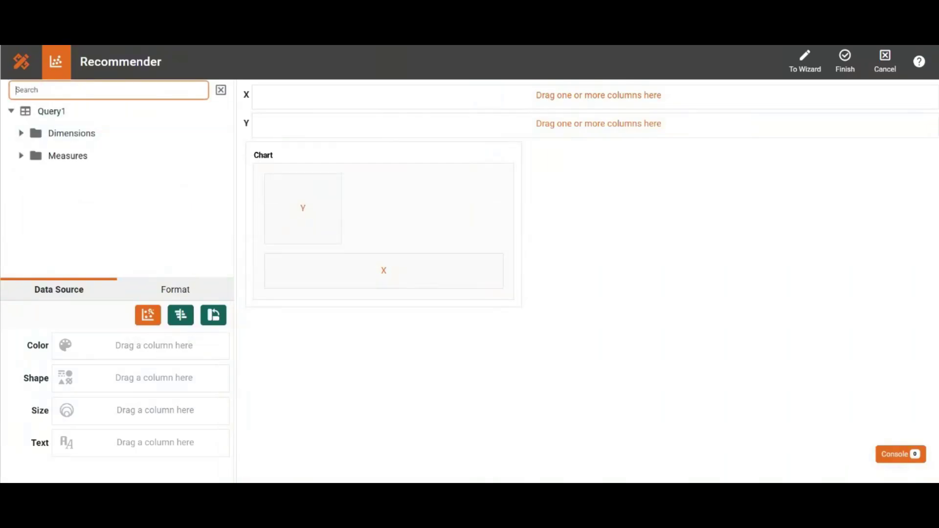
type("id")
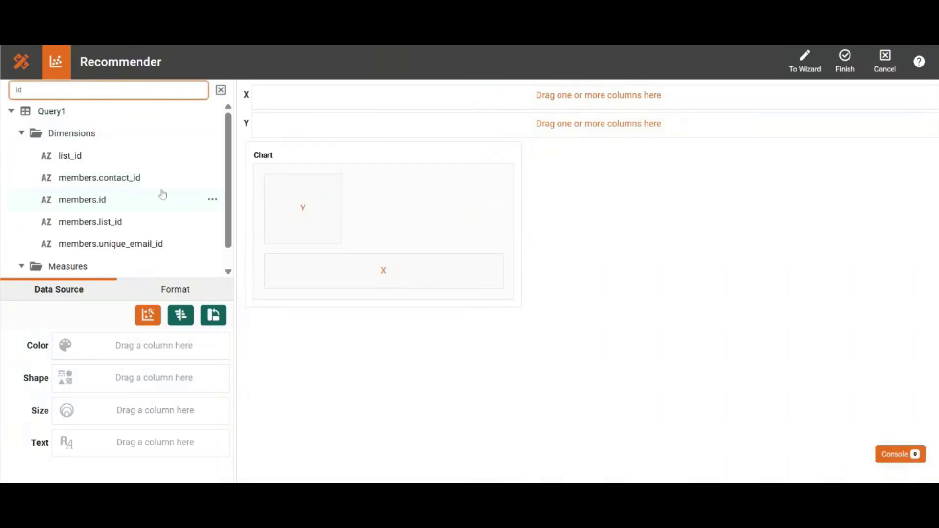
scroll(190, 191, "down", 1)
left_click(144, 263)
left_click_drag(127, 270, 299, 129)
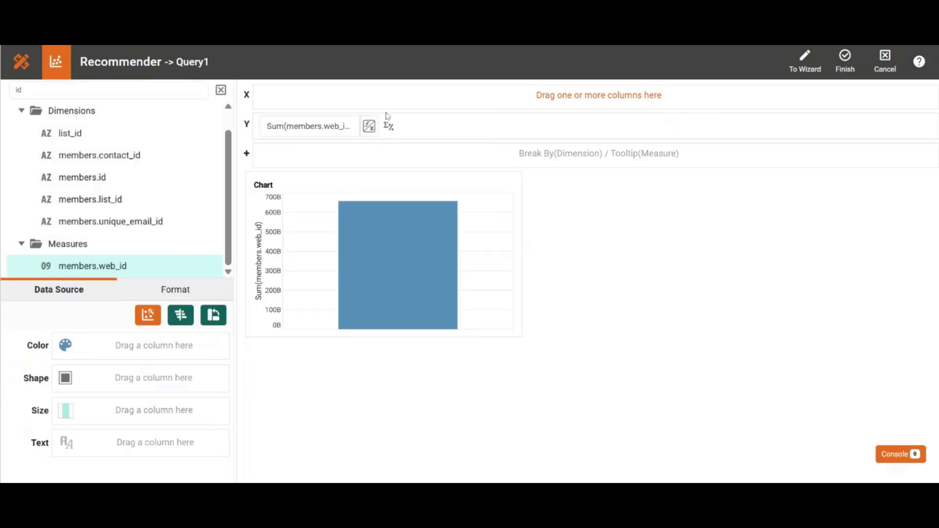
left_click(390, 126)
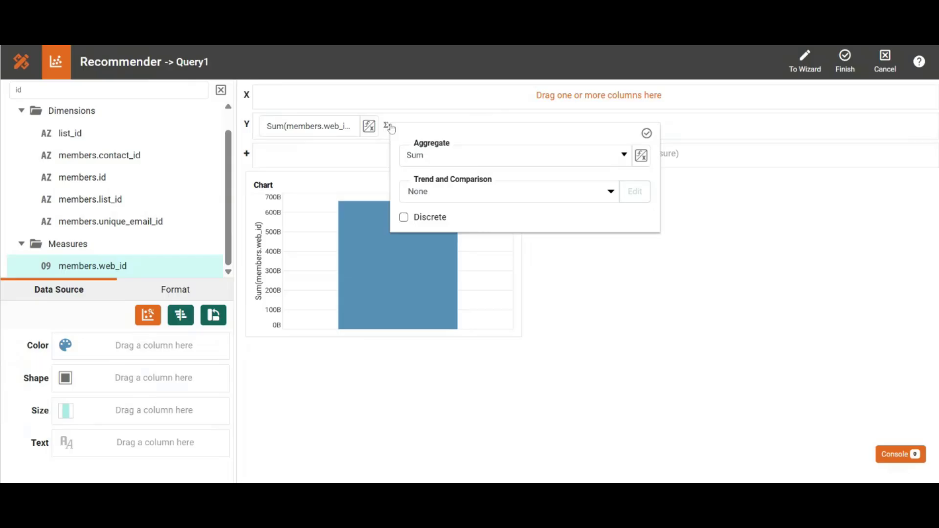
left_click(438, 166)
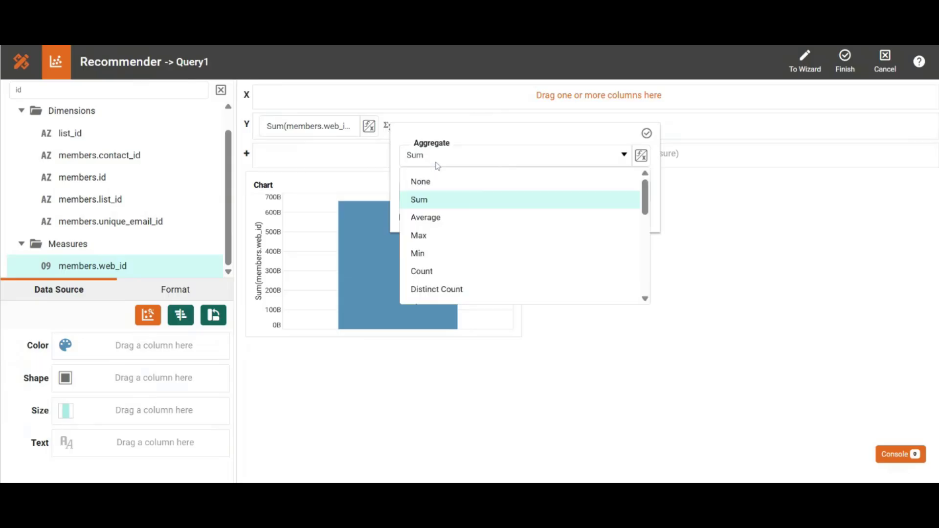
left_click(463, 288)
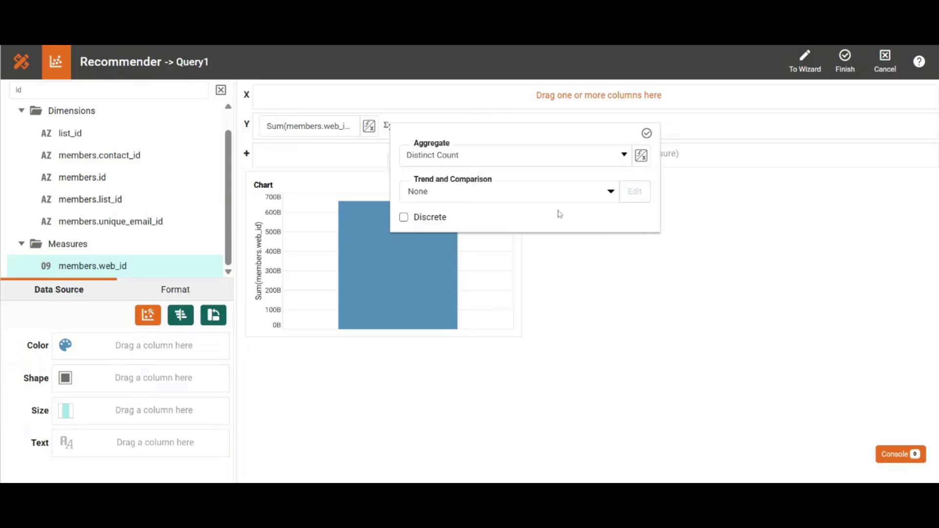
left_click(647, 134)
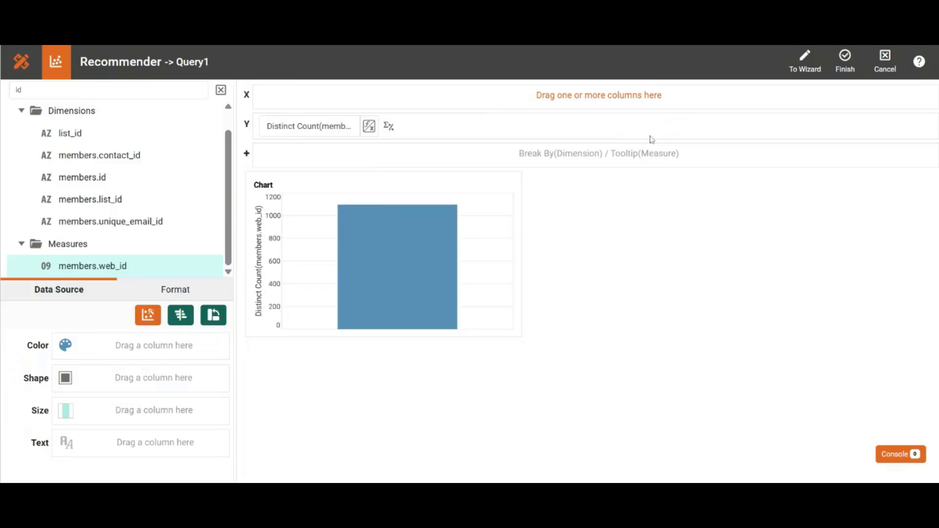
Search the Query1 fields for "sour" and place the members.source dimension on the chart's X axis.
left_click(221, 90)
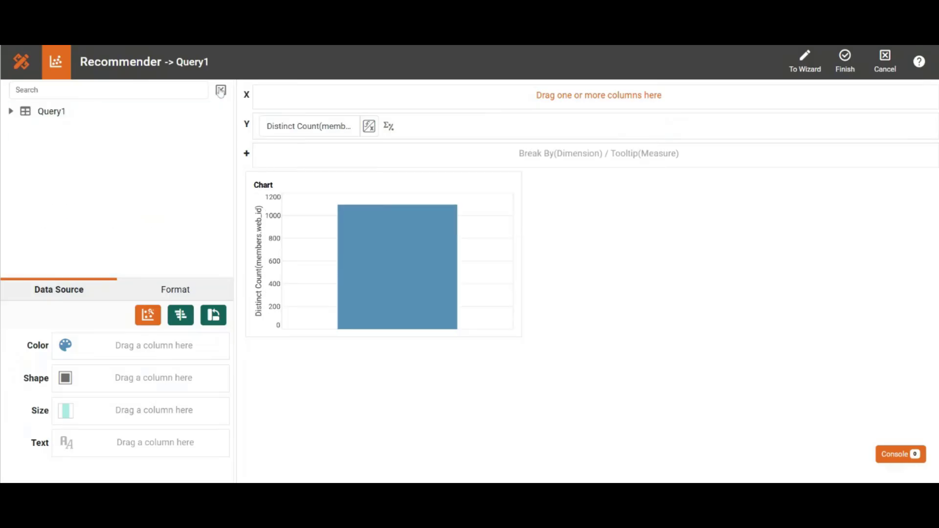
left_click(109, 90)
type("so")
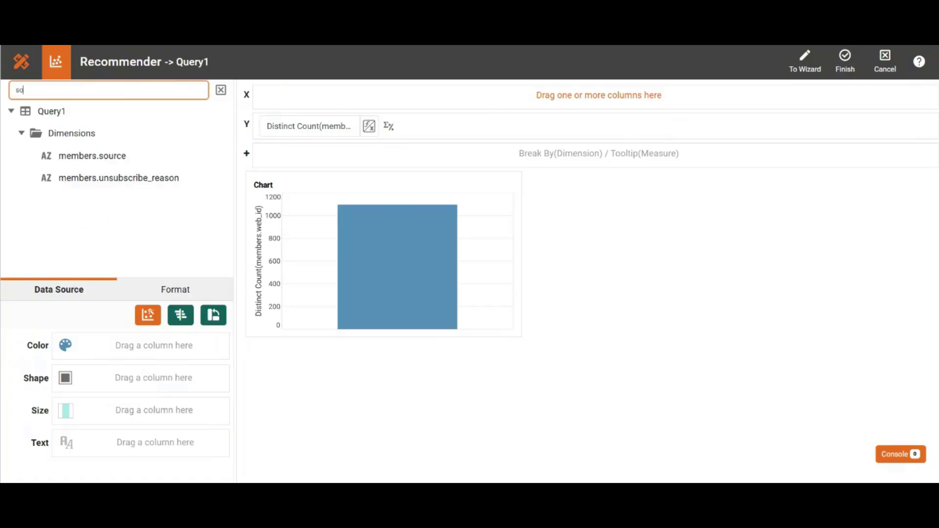
type("ur")
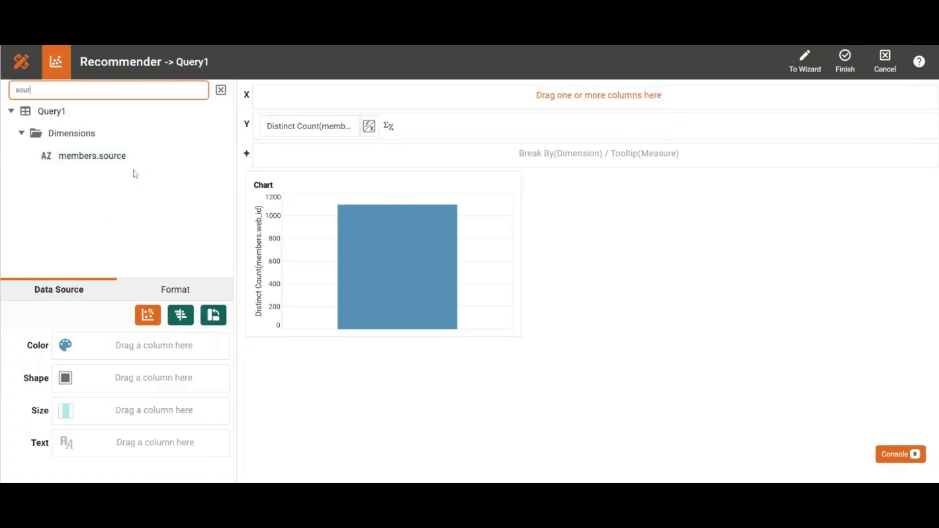
left_click_drag(145, 157, 308, 100)
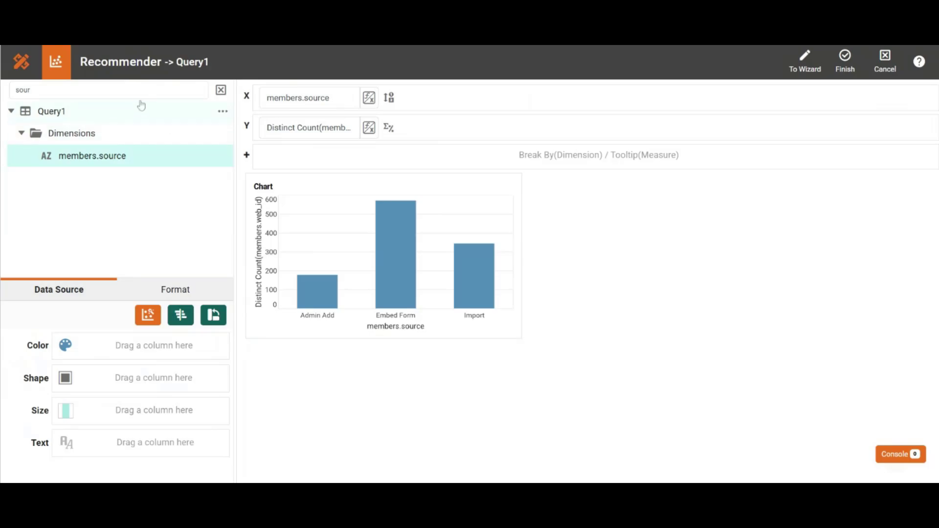
Search the Query1 fields for "sta" and bind the members.status dimension to the chart's color.
left_click(113, 90)
key("BackSpace")
key("BackSpace")
key("BackSpace")
key("BackSpace")
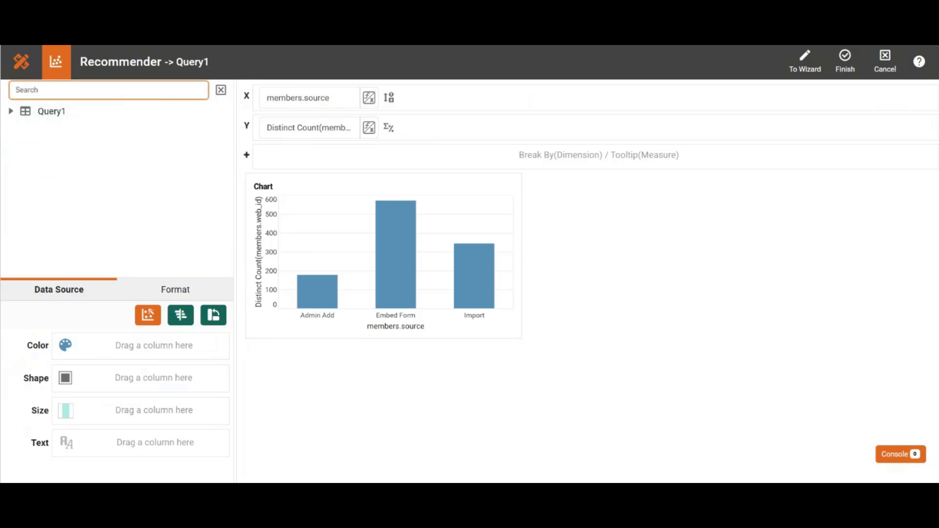
type("sta")
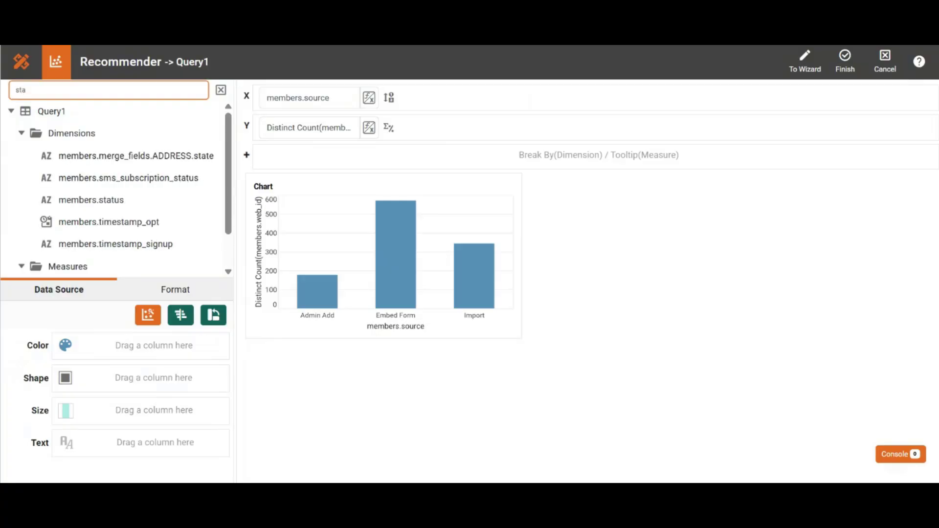
left_click_drag(136, 198, 139, 342)
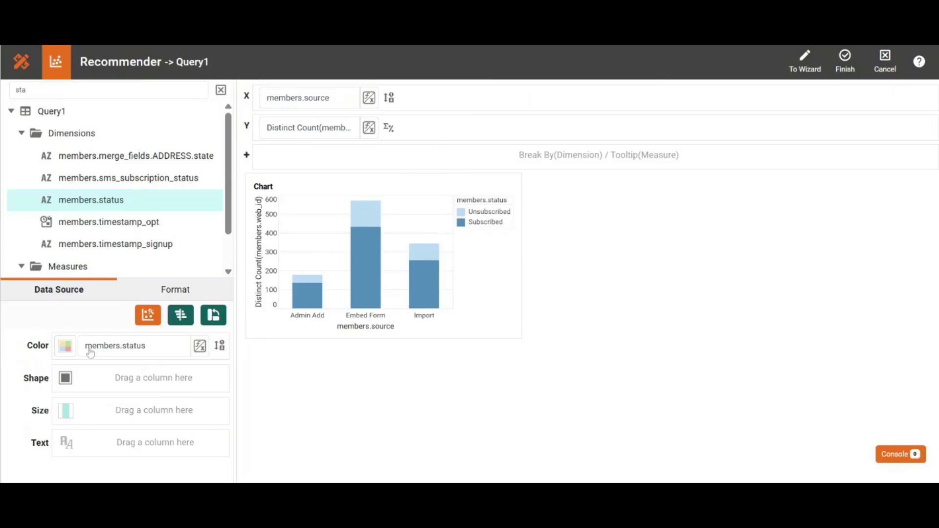
Change the chart's light blue color for Unsubscribed members to red and finish editing the chart.
left_click(63, 349)
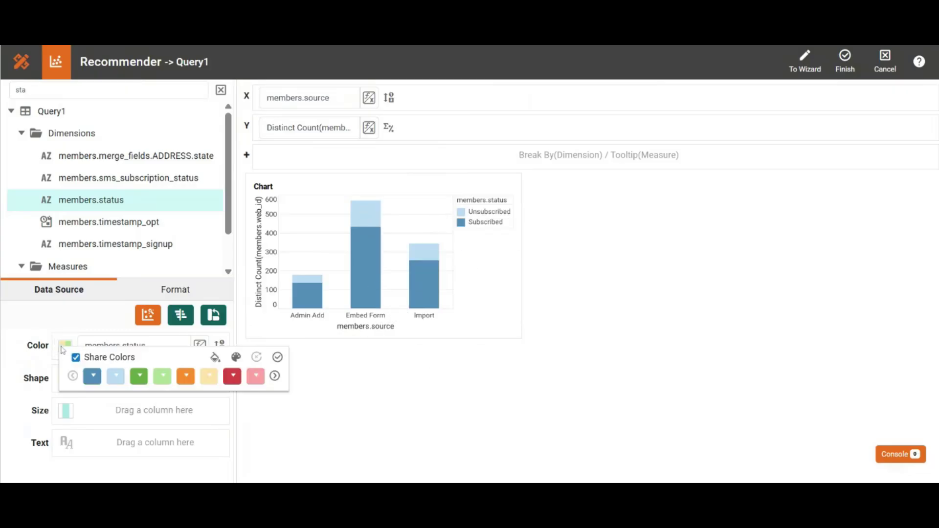
left_click(117, 377)
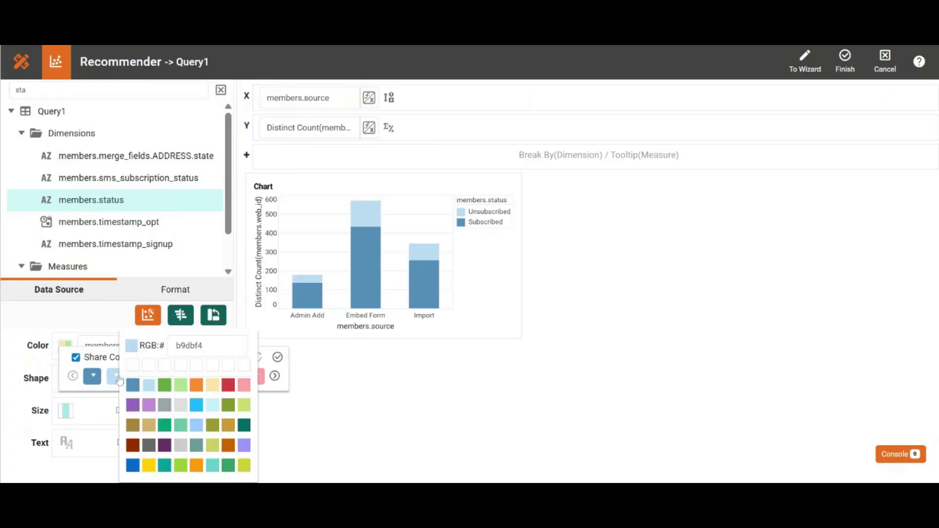
left_click(228, 385)
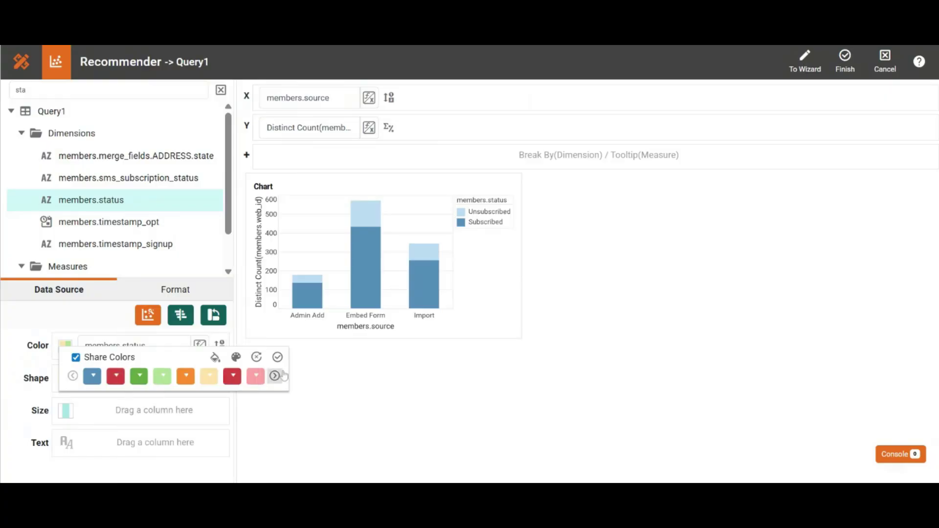
left_click(278, 357)
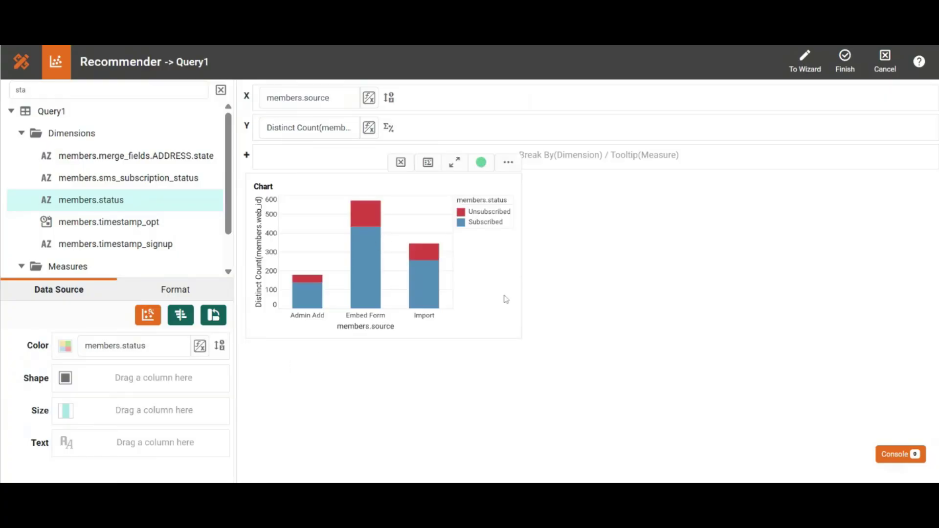
left_click(848, 66)
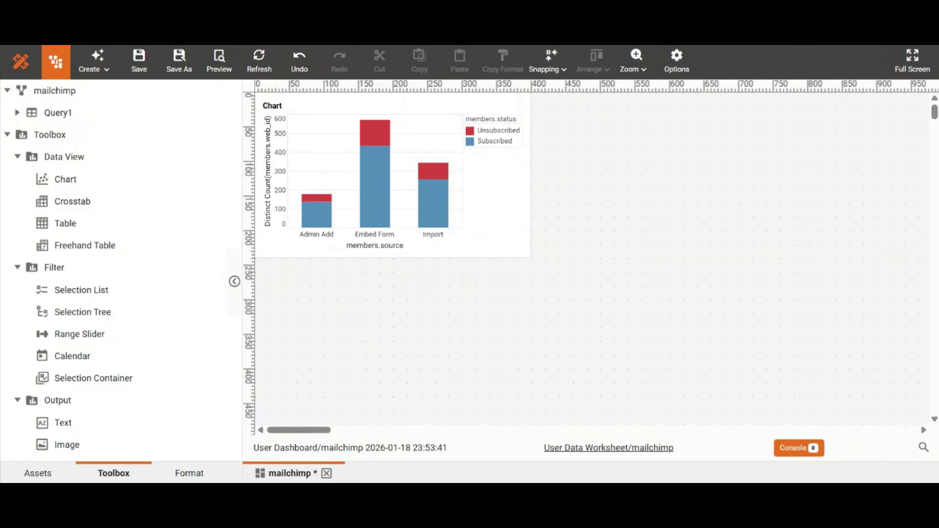
Add selection filters for the members.vip and members.email_type fields from Query1 beside the chart.
left_click(15, 113)
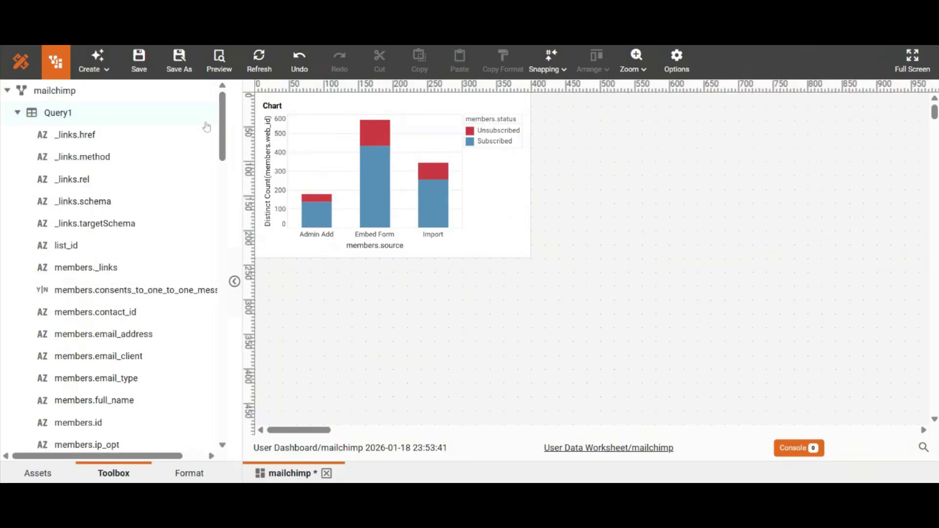
left_click_drag(223, 119, 223, 328)
left_click_drag(103, 178, 607, 128)
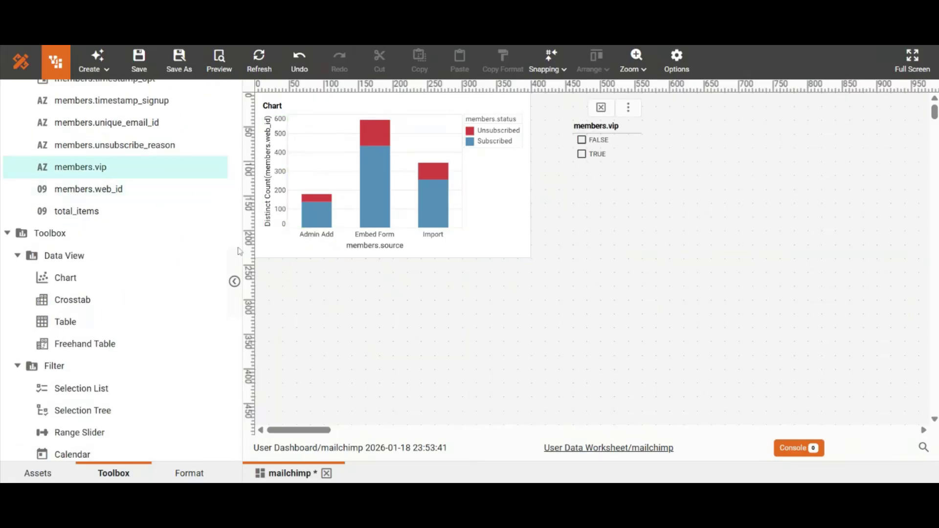
left_click(556, 253)
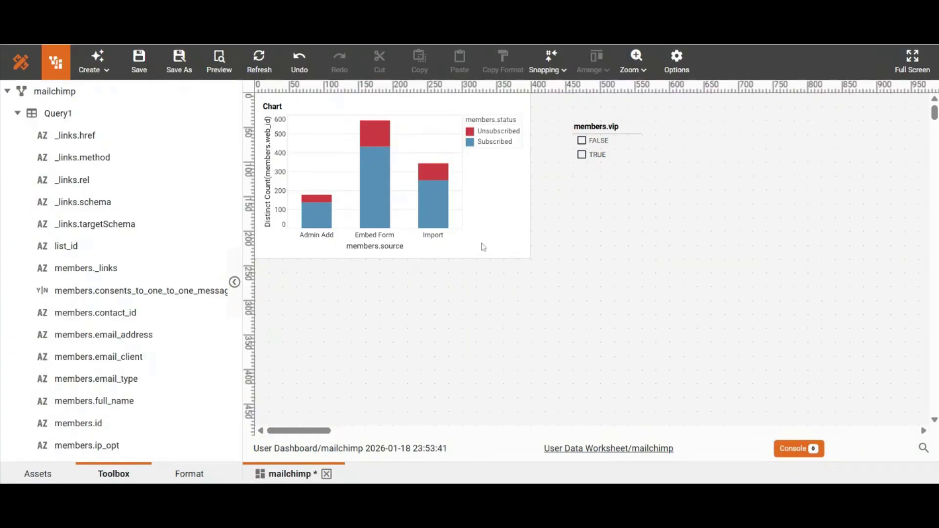
left_click_drag(105, 379, 607, 233)
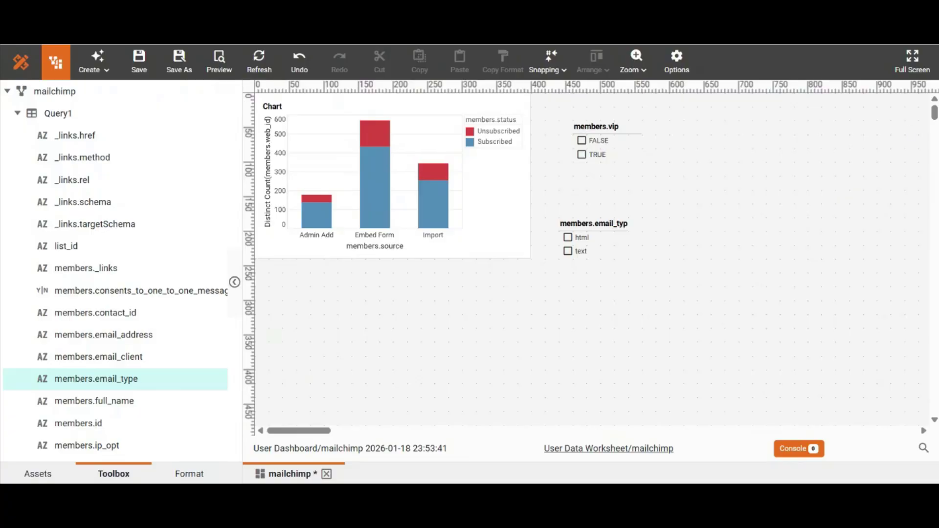
Preview the dashboard, try the FALSE filter of members.vip and clear it, and filter by email type html and VIP status TRUE.
left_click(220, 63)
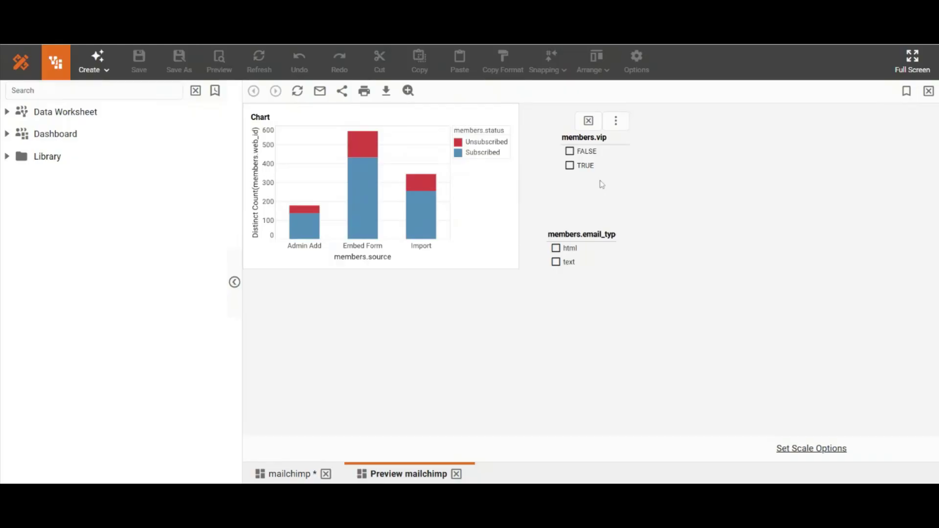
left_click(570, 152)
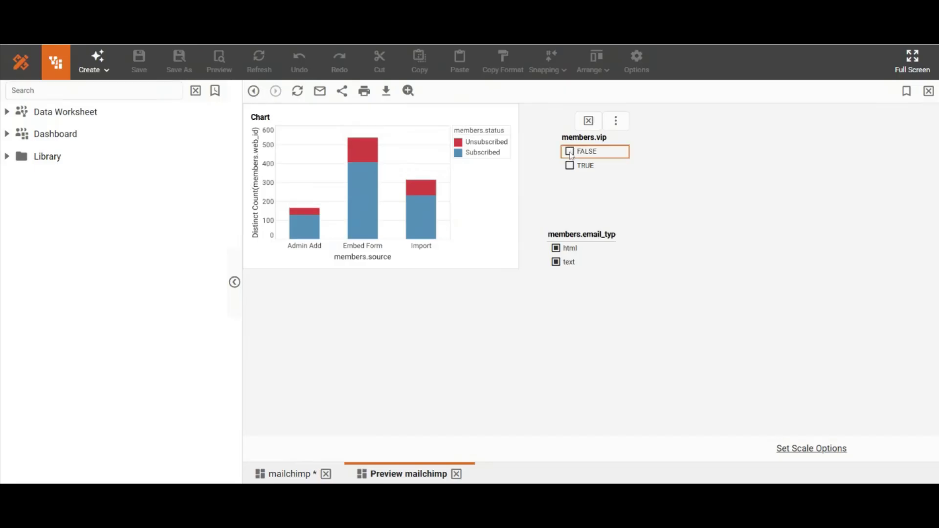
left_click(570, 152)
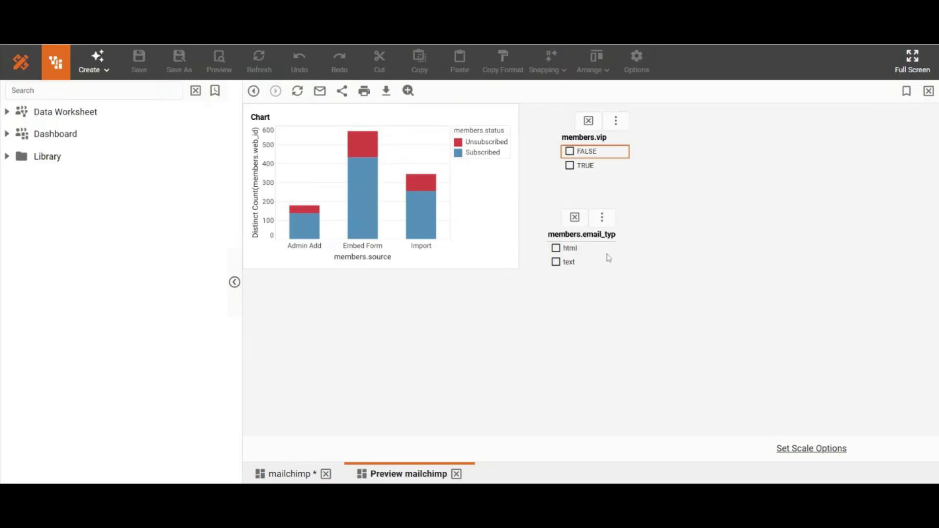
left_click(556, 248)
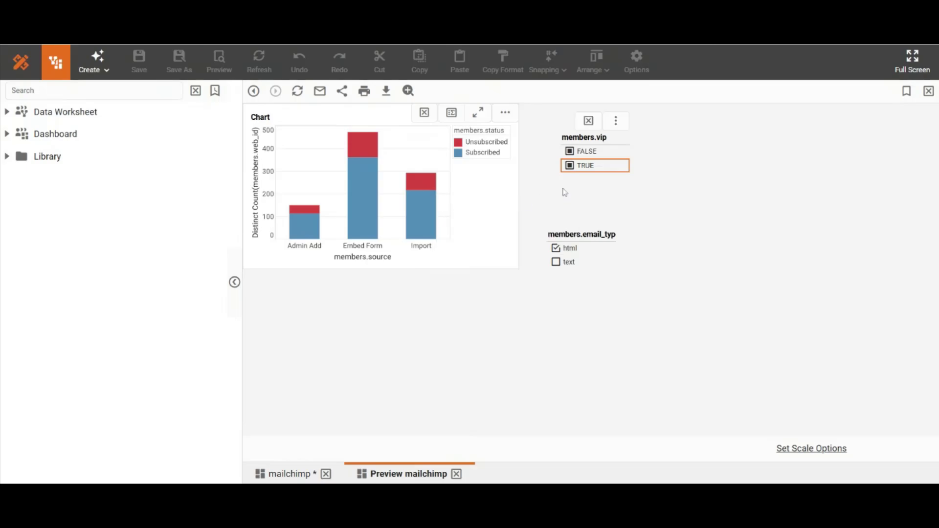
left_click(571, 165)
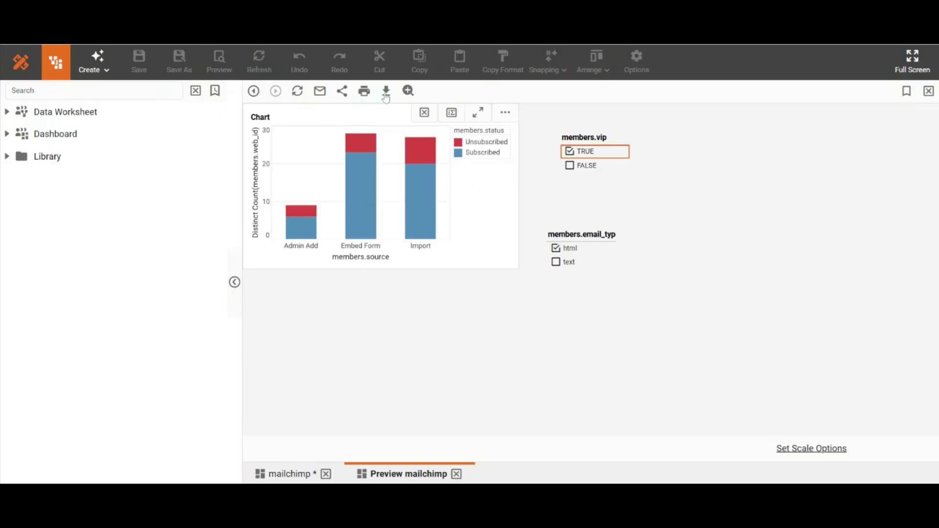
mouse_move(413, 146)
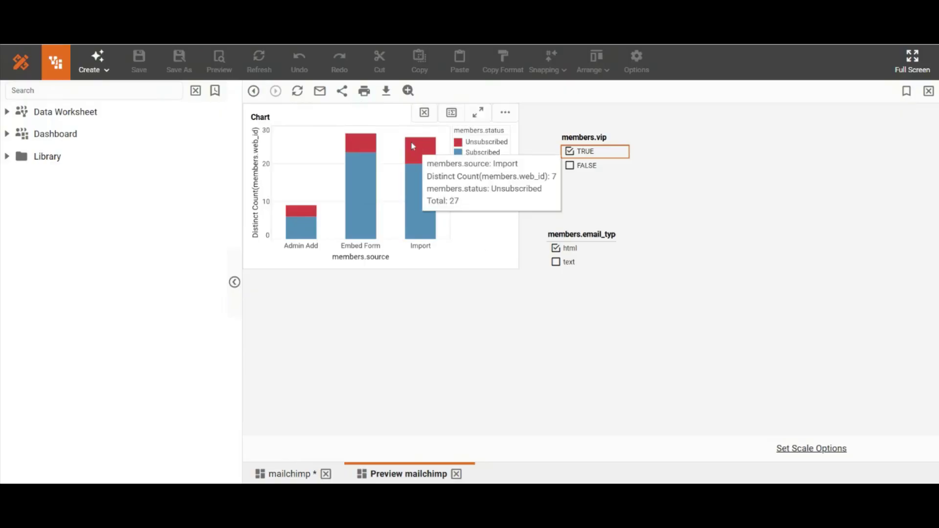
Export the current view of the previewed dashboard in Excel format with the Match Layout data size.
left_click(391, 97)
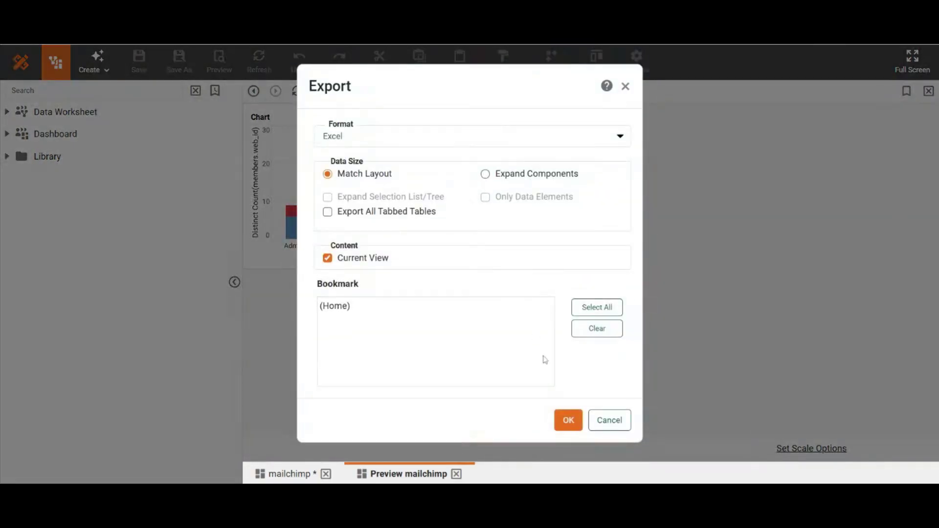
left_click(567, 420)
left_click(616, 177)
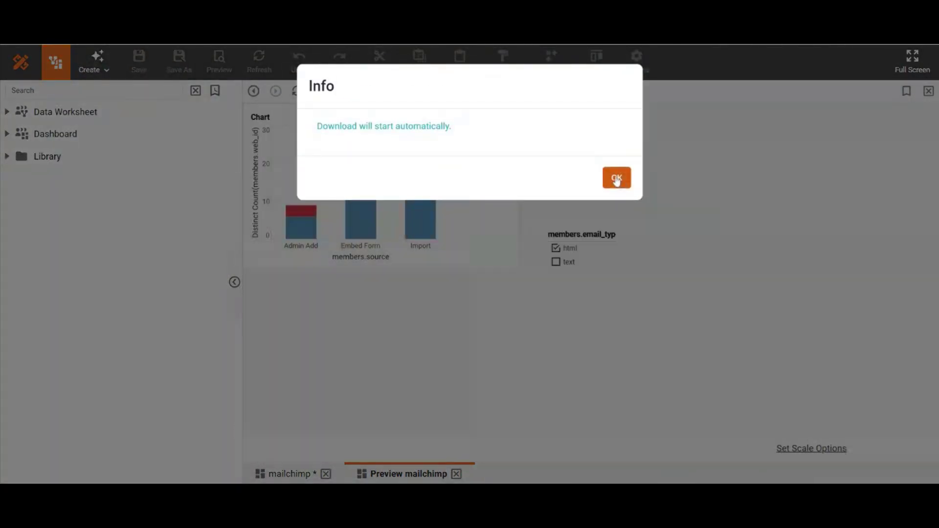